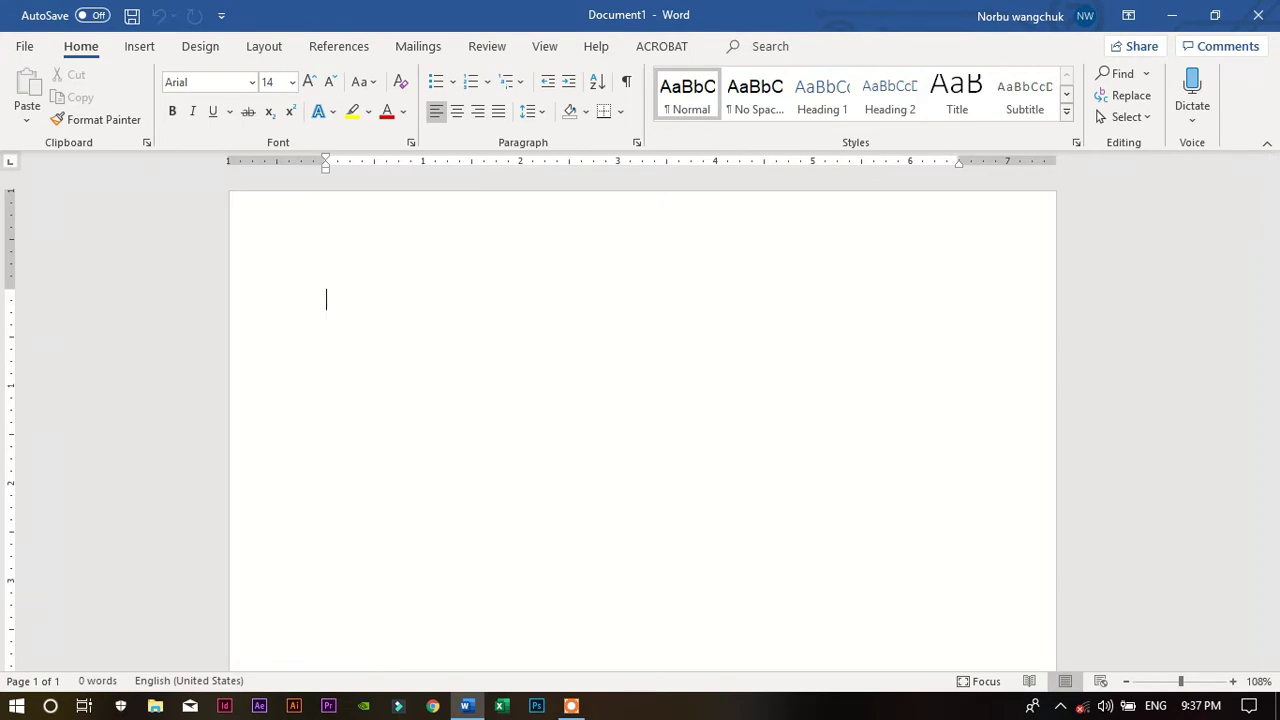
Switch input to Dzongkha, type the four-word name in Jomolhari 18, and select it all
key(alt)
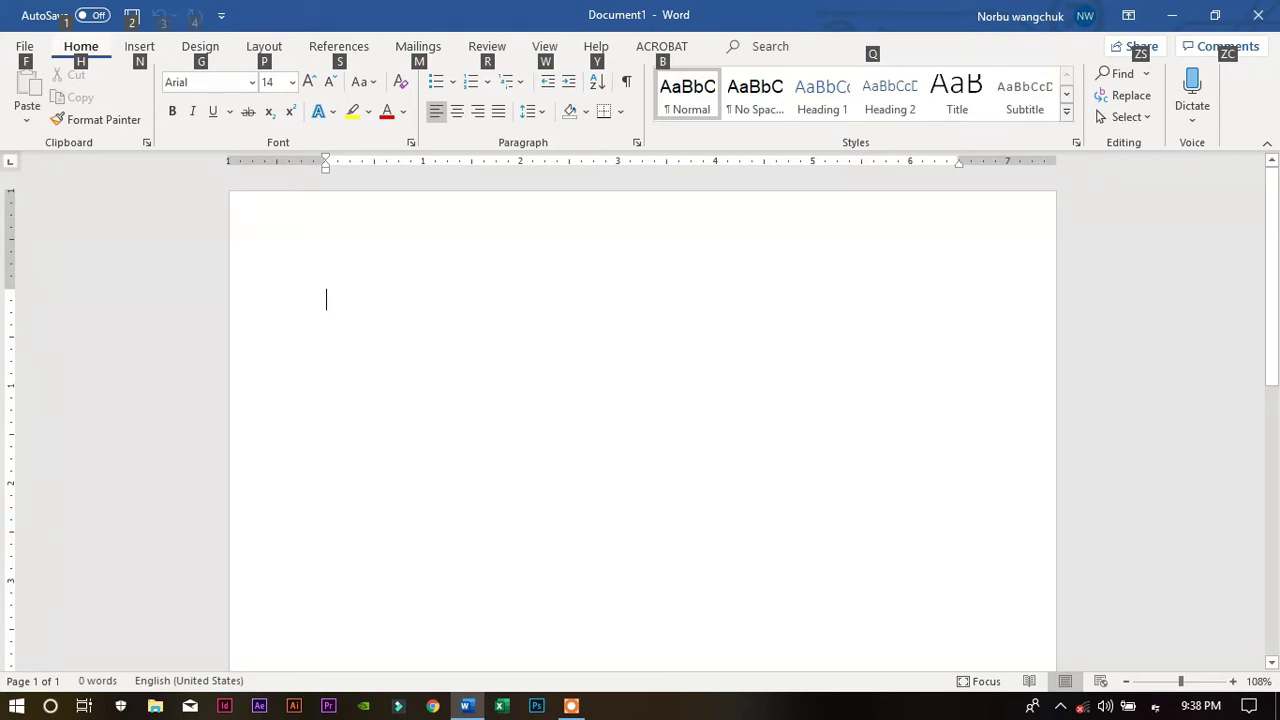
key(alt+shift)
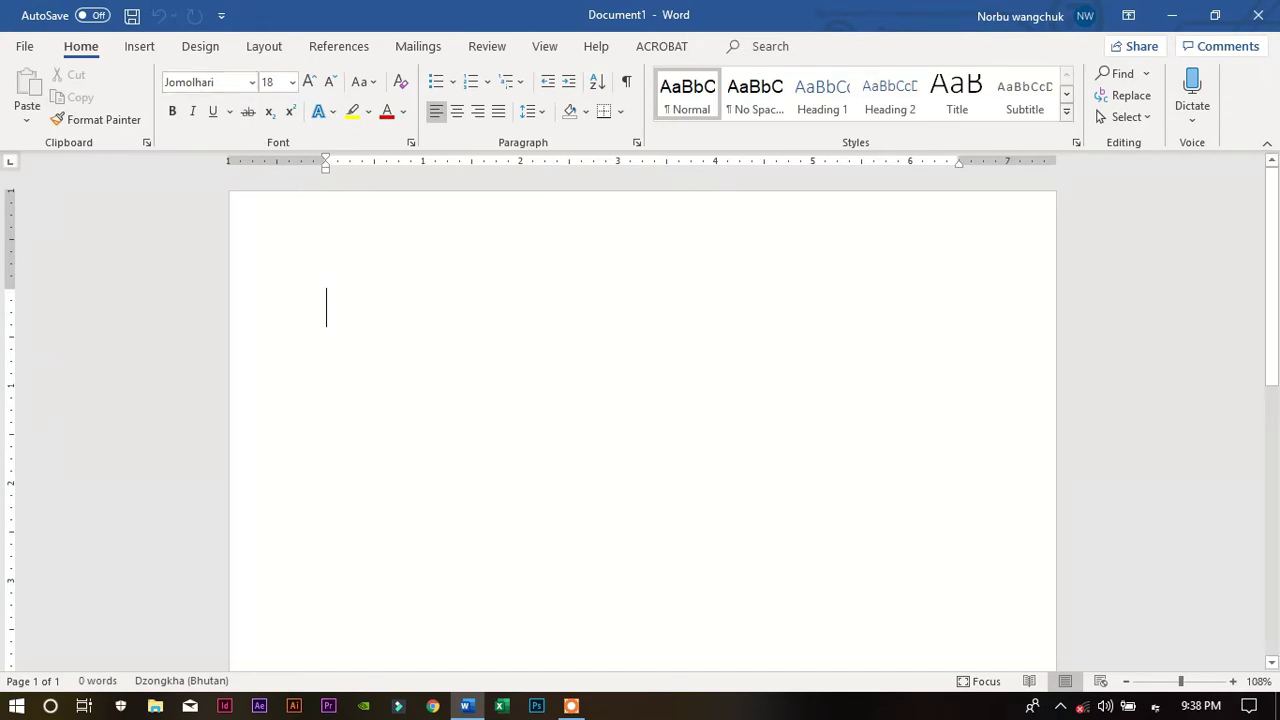
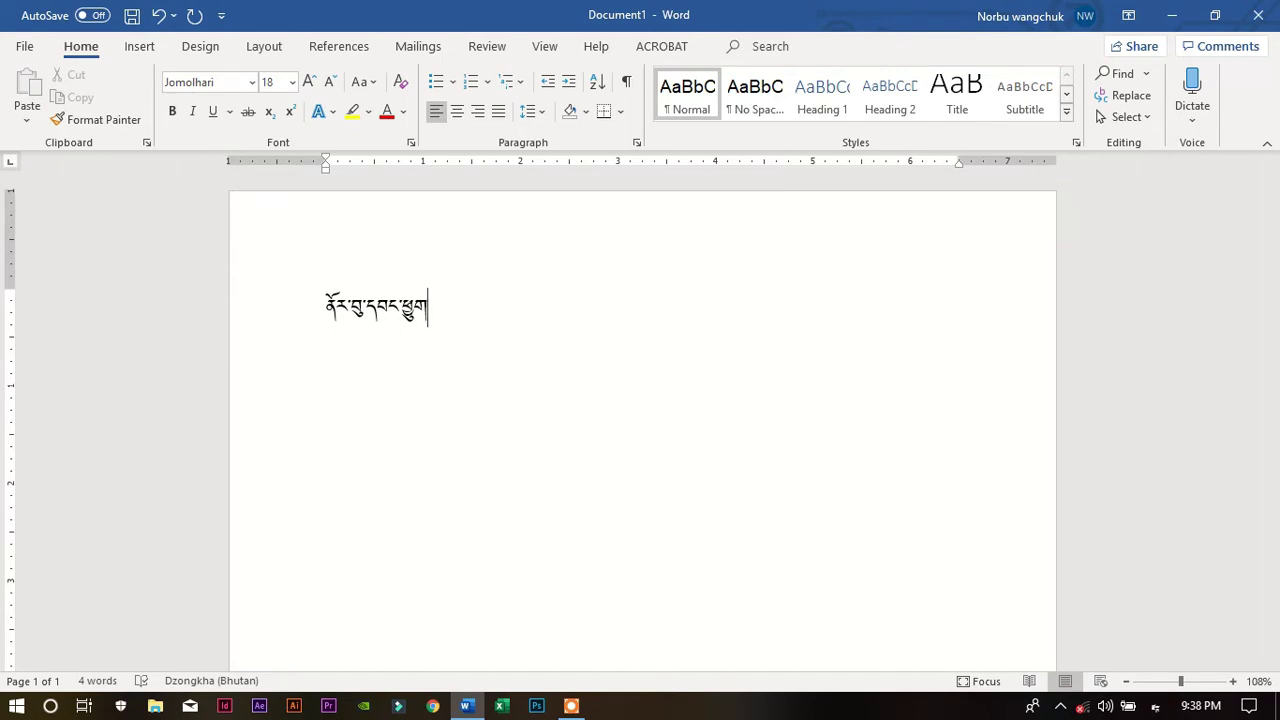
key(ctrl+a)
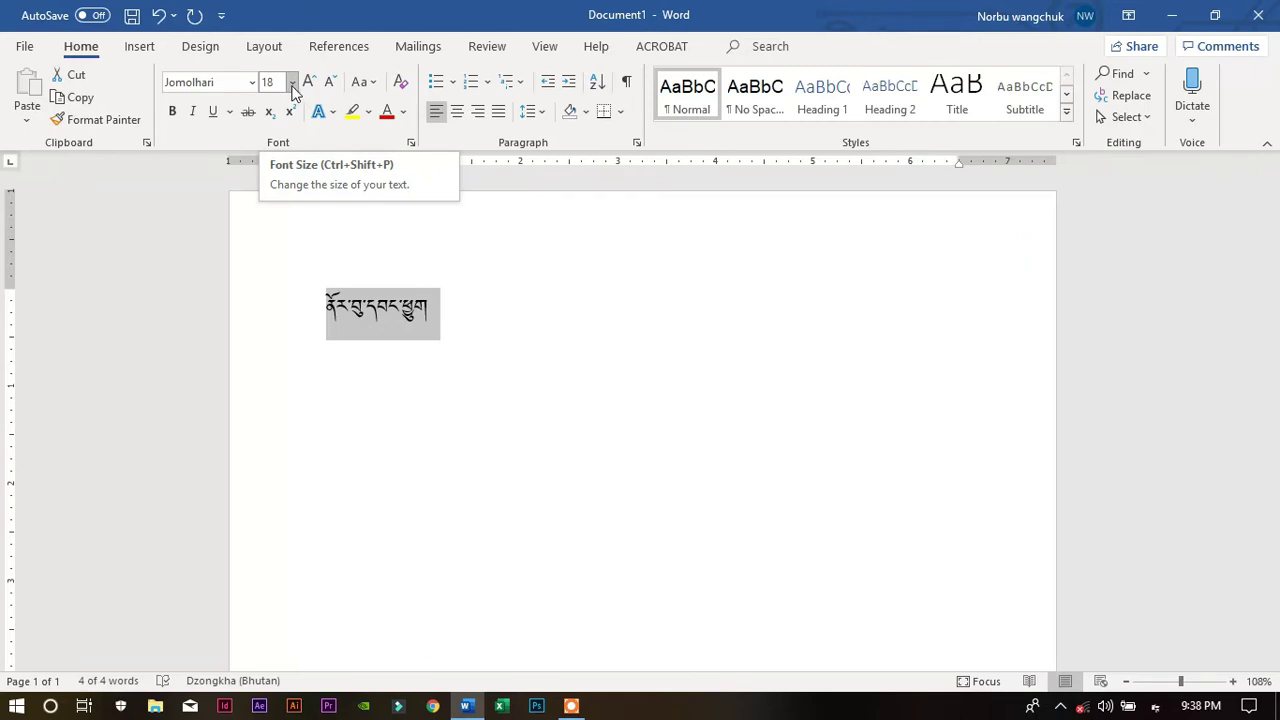
Step the Dzongkha text's size with the font-size buttons up to 80 points, then deselect it
click(292, 84)
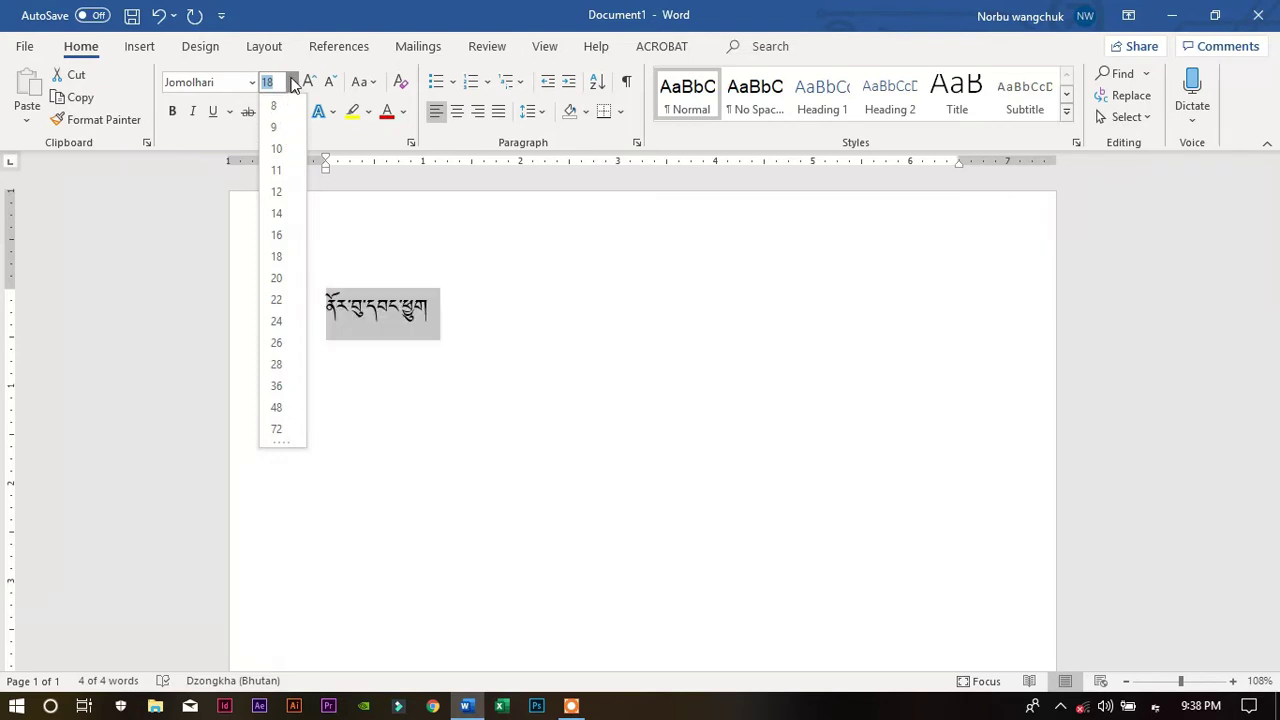
click(292, 84)
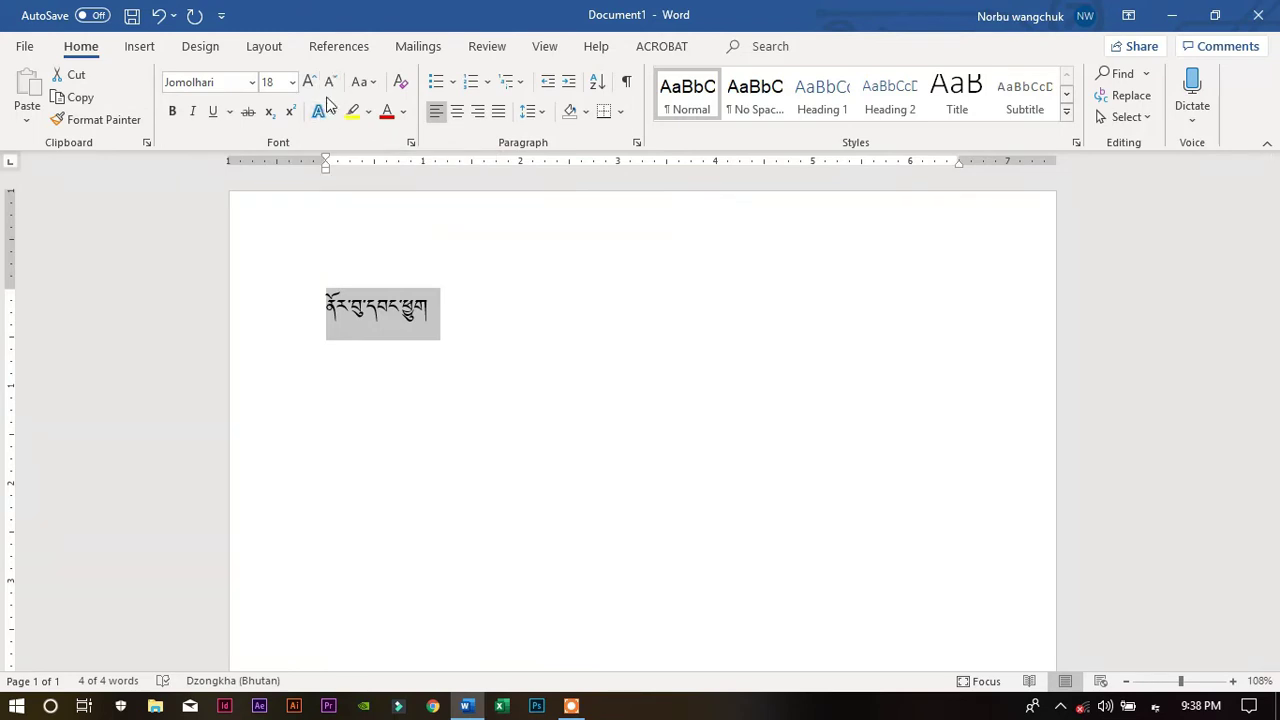
click(331, 81)
click(331, 81)
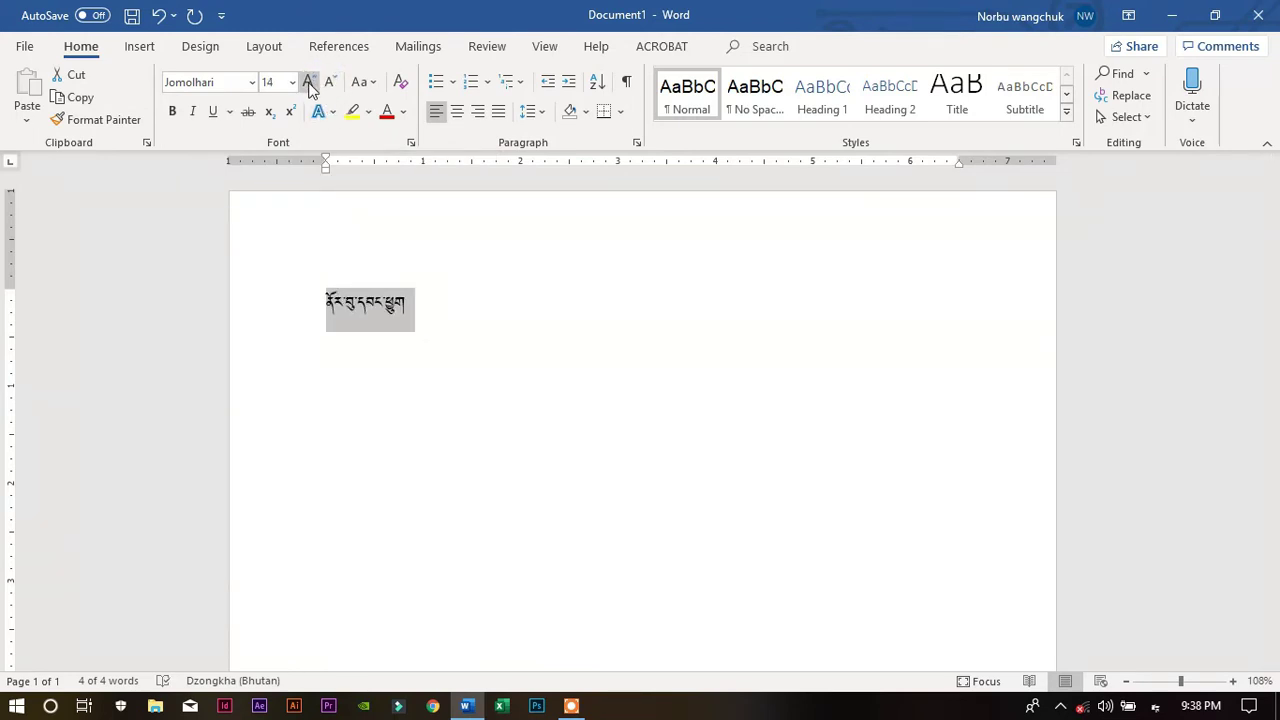
click(309, 82)
click(309, 82)
click(309, 82)
click(309, 82)
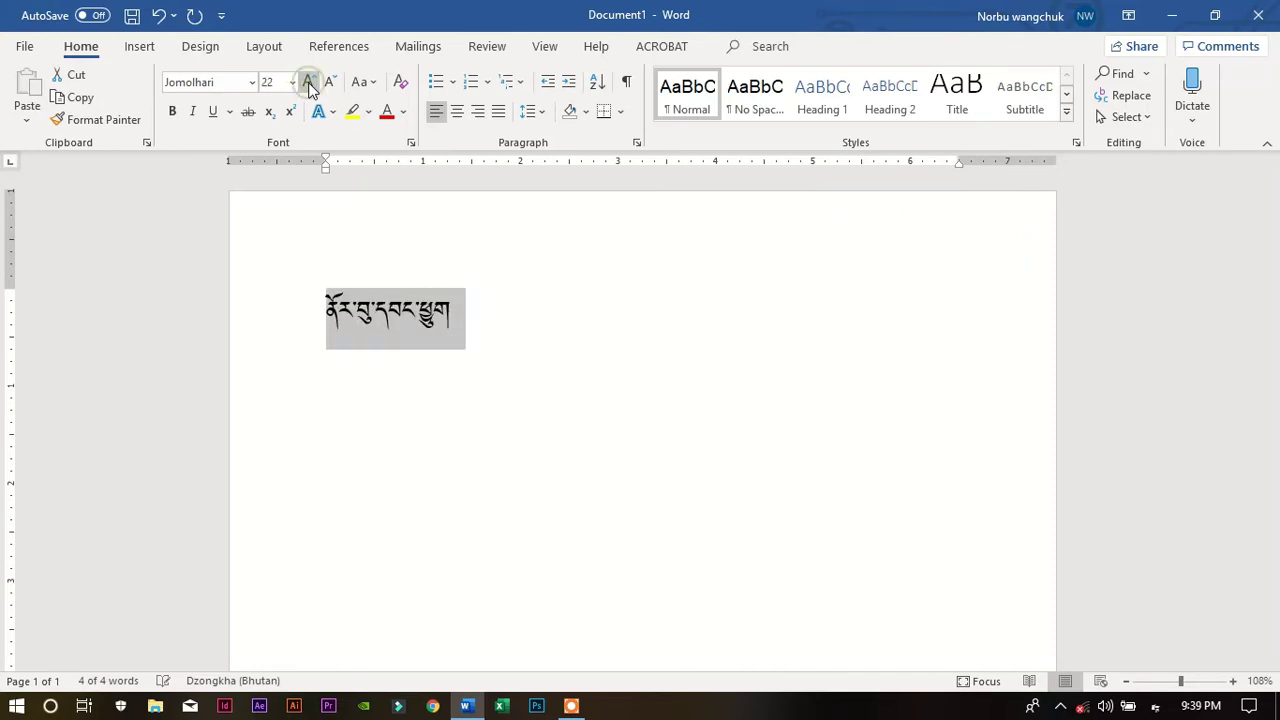
click(309, 82)
click(309, 82)
click(309, 83)
click(309, 83)
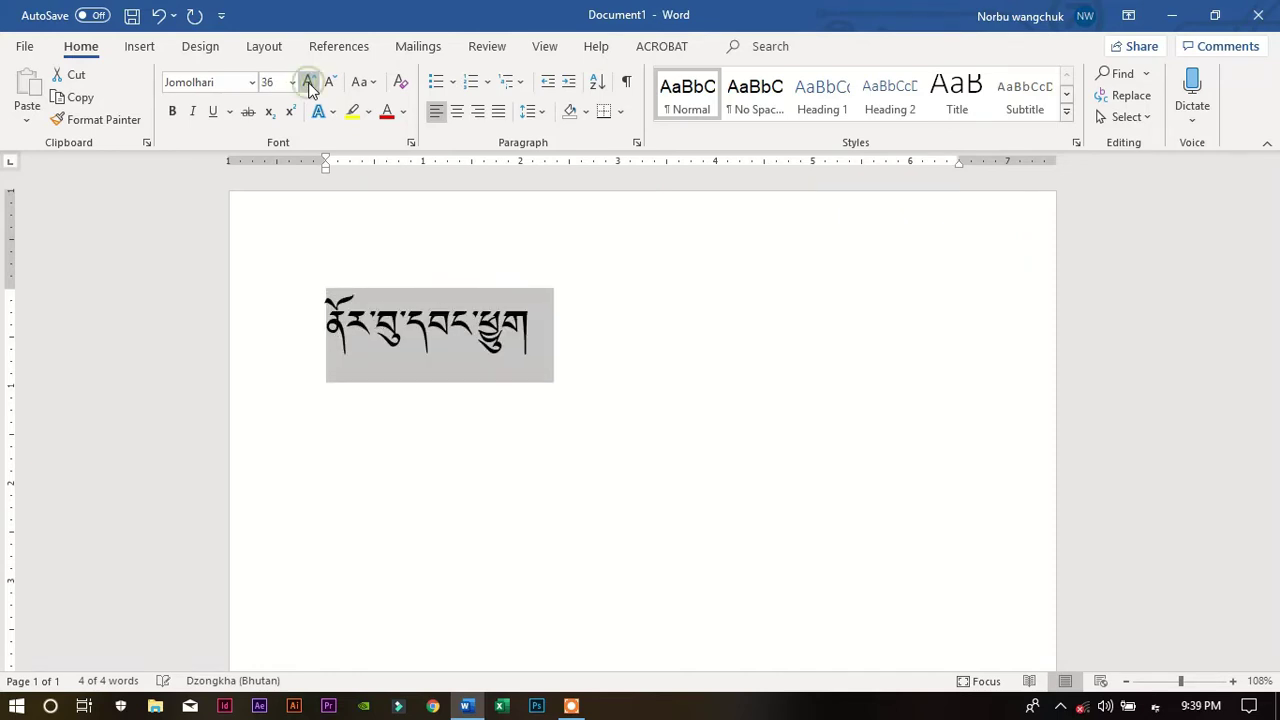
click(309, 83)
click(309, 83)
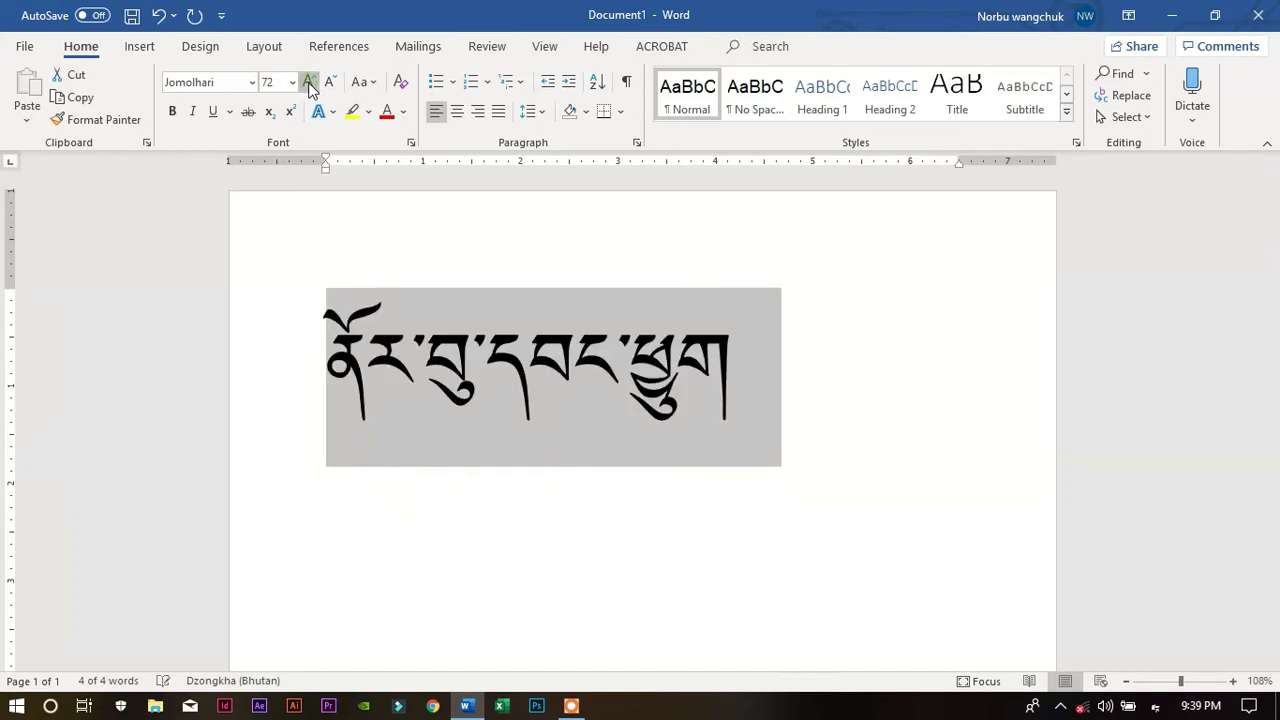
click(309, 83)
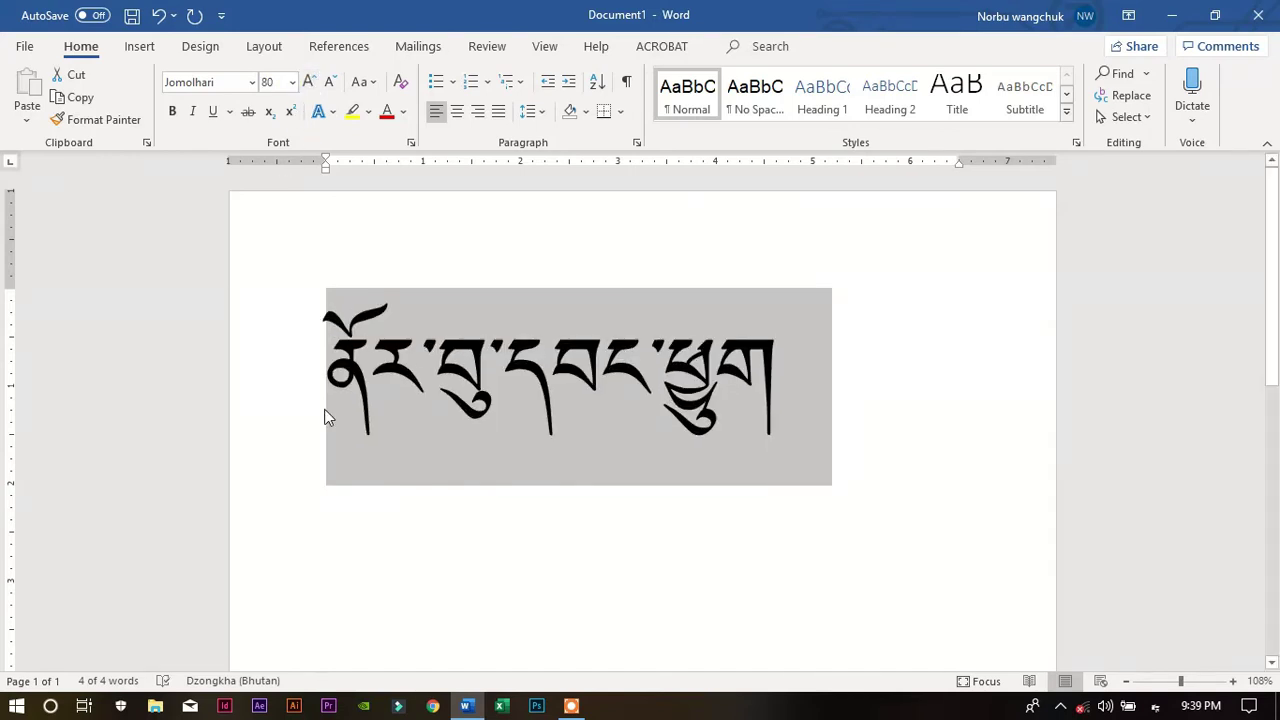
click(545, 392)
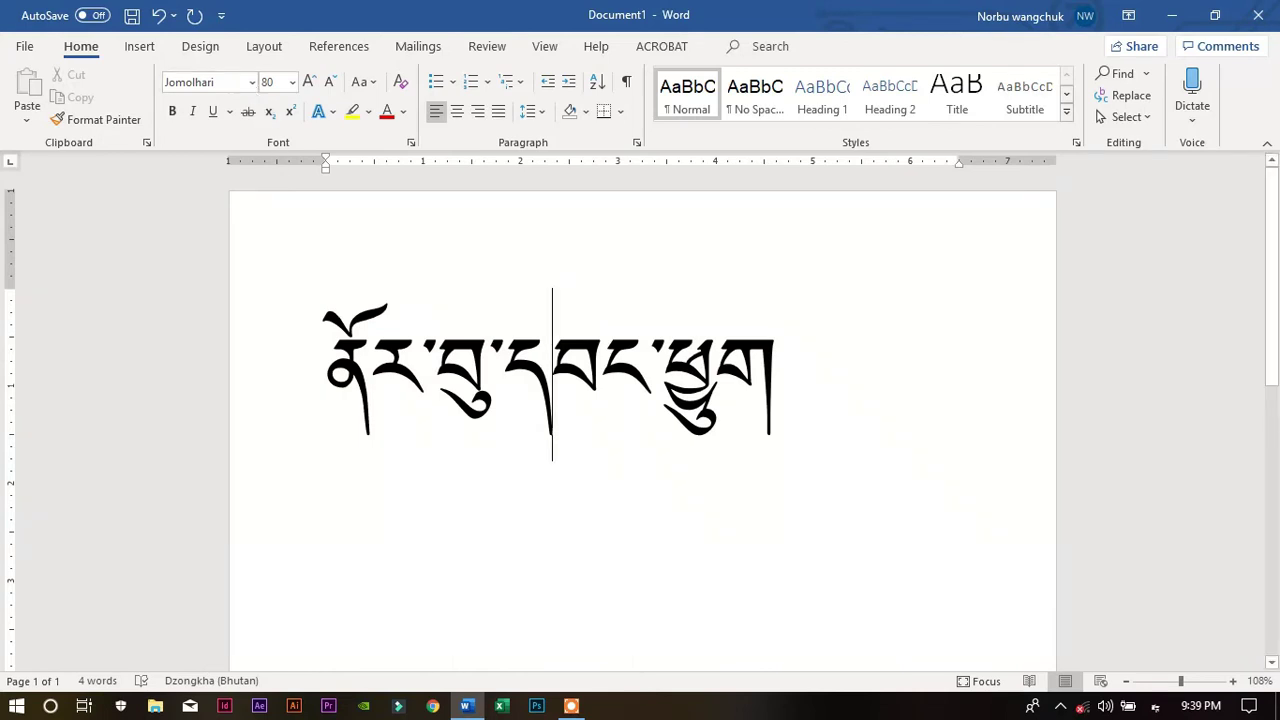
Select the Dzongkha line and set it in the DDC Uchen font
click(321, 354)
drag(321, 354, 840, 375)
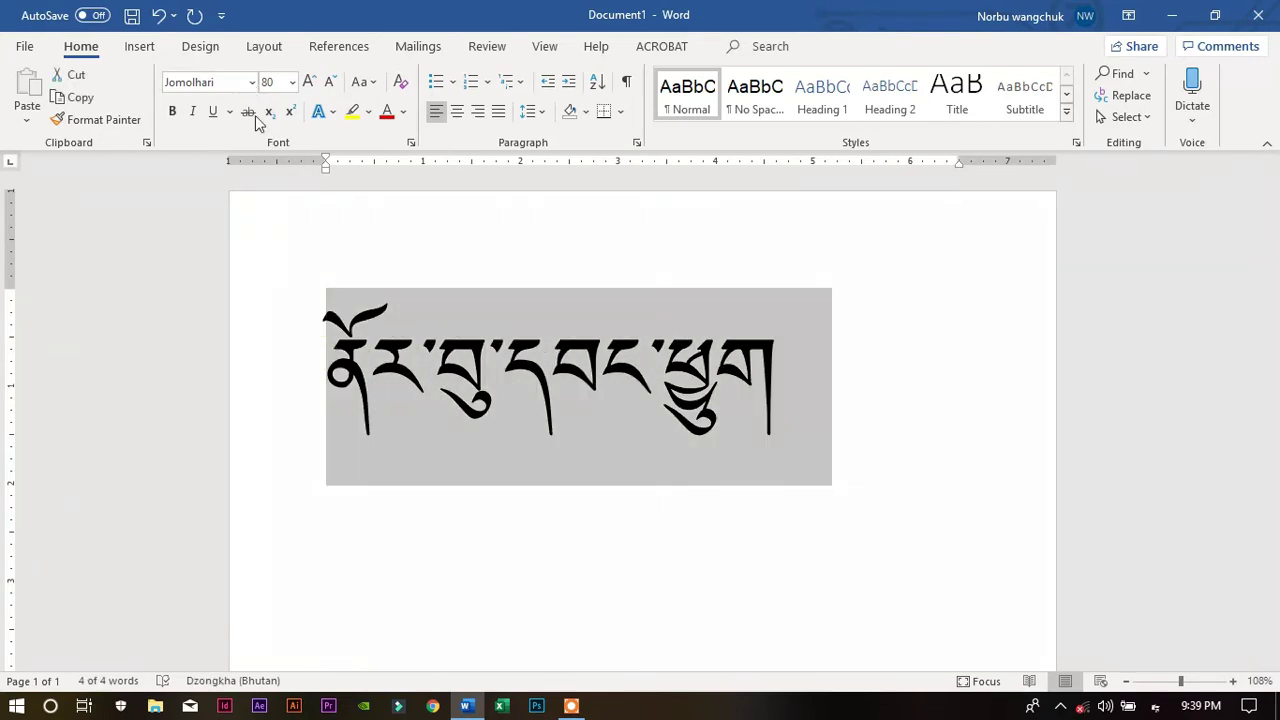
click(251, 82)
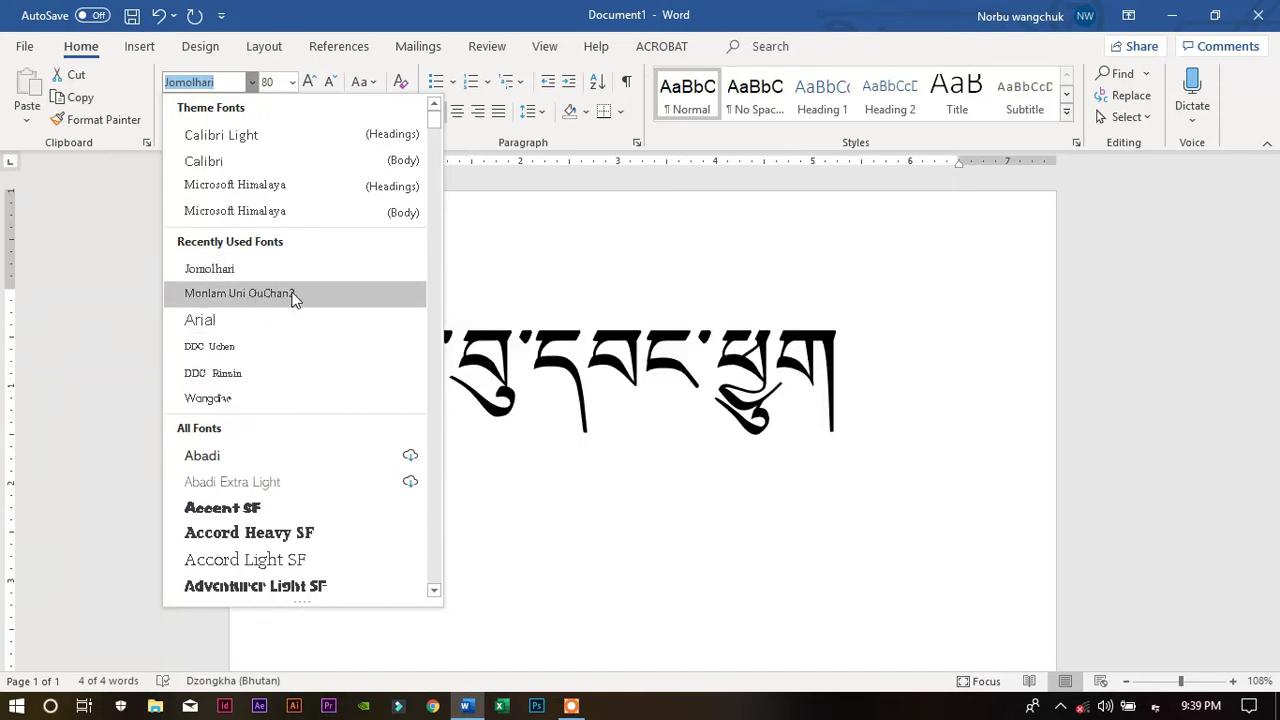
click(259, 347)
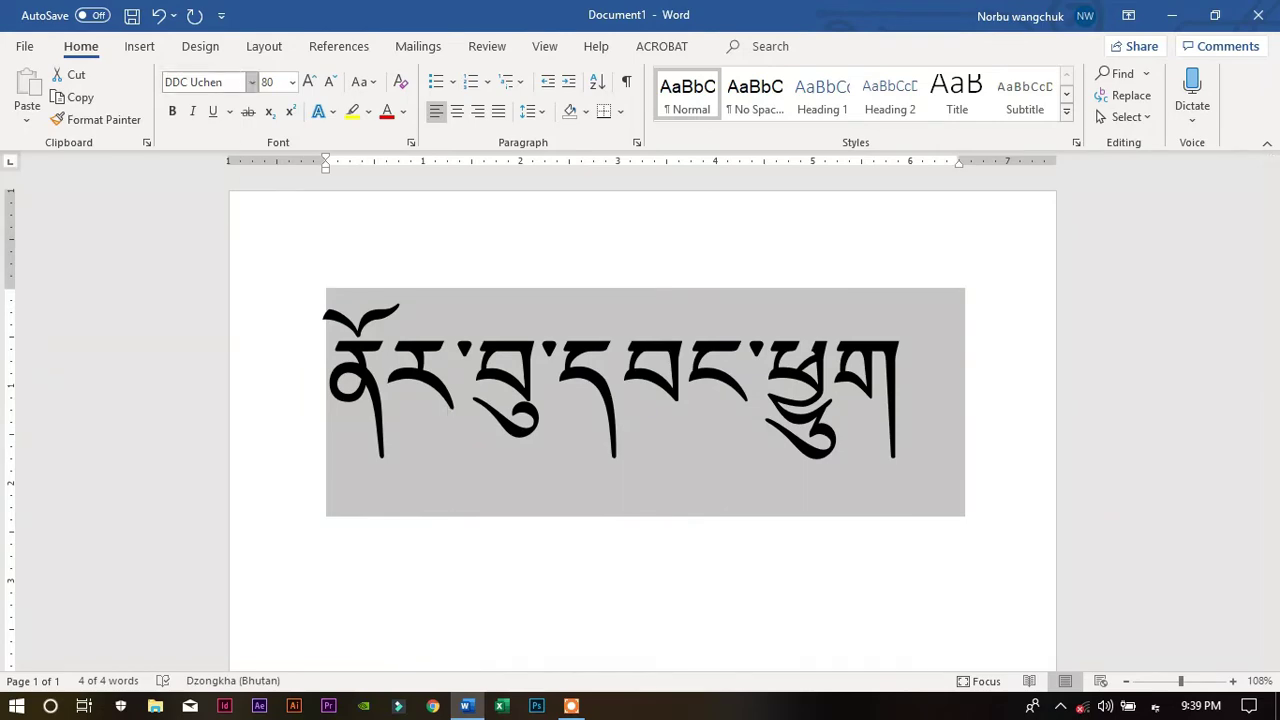
Browse the font list without changing the font, then collapse the ribbon
click(250, 83)
scroll(280, 445, down, 12)
scroll(284, 446, down, 3)
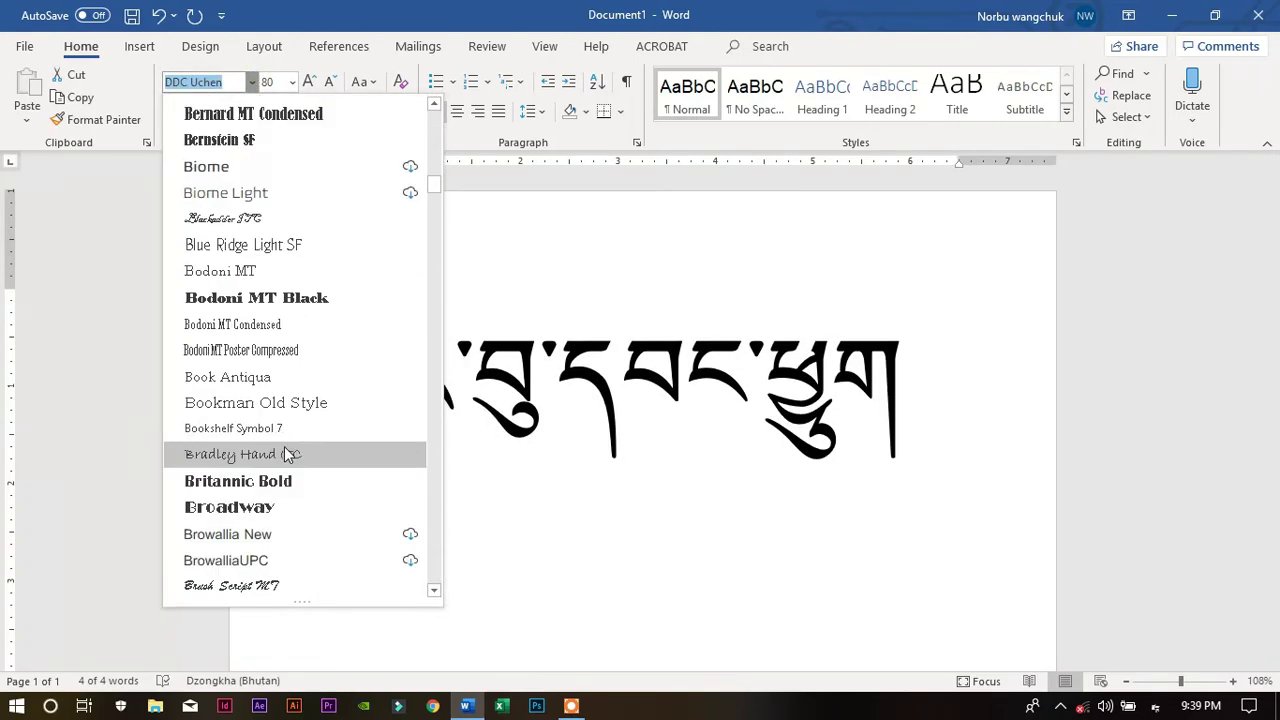
drag(441, 181, 441, 137)
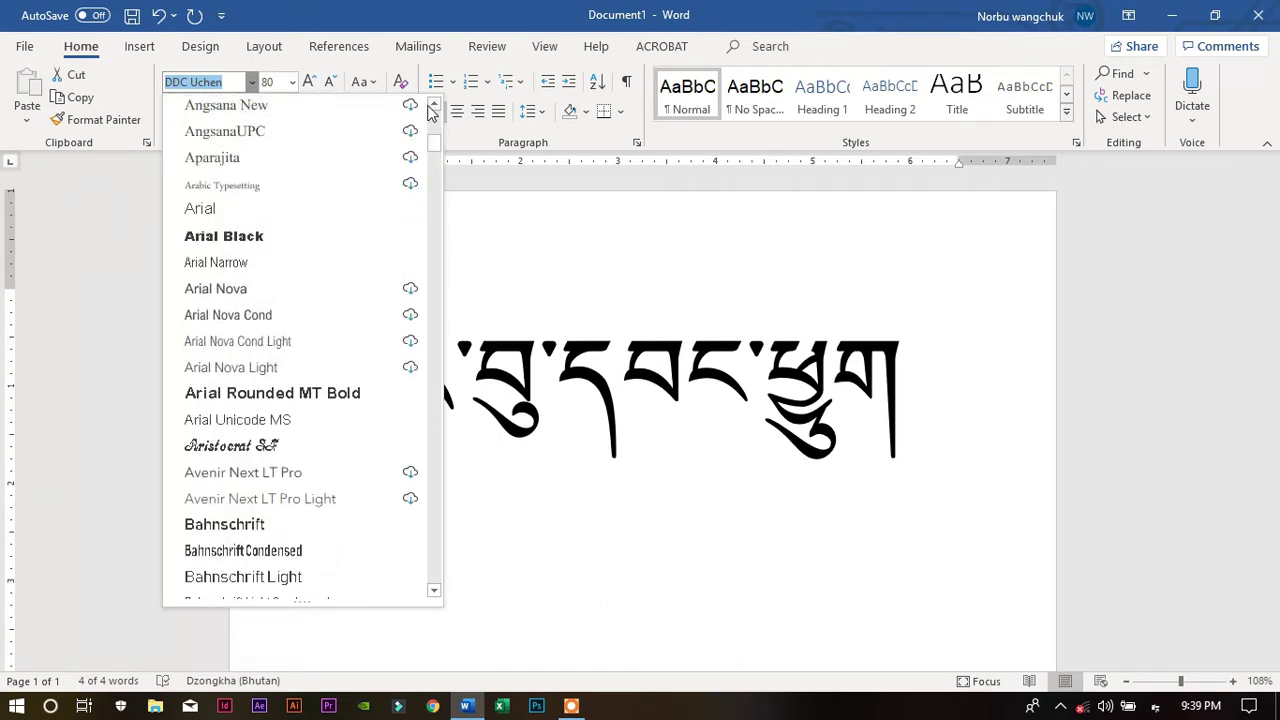
click(491, 234)
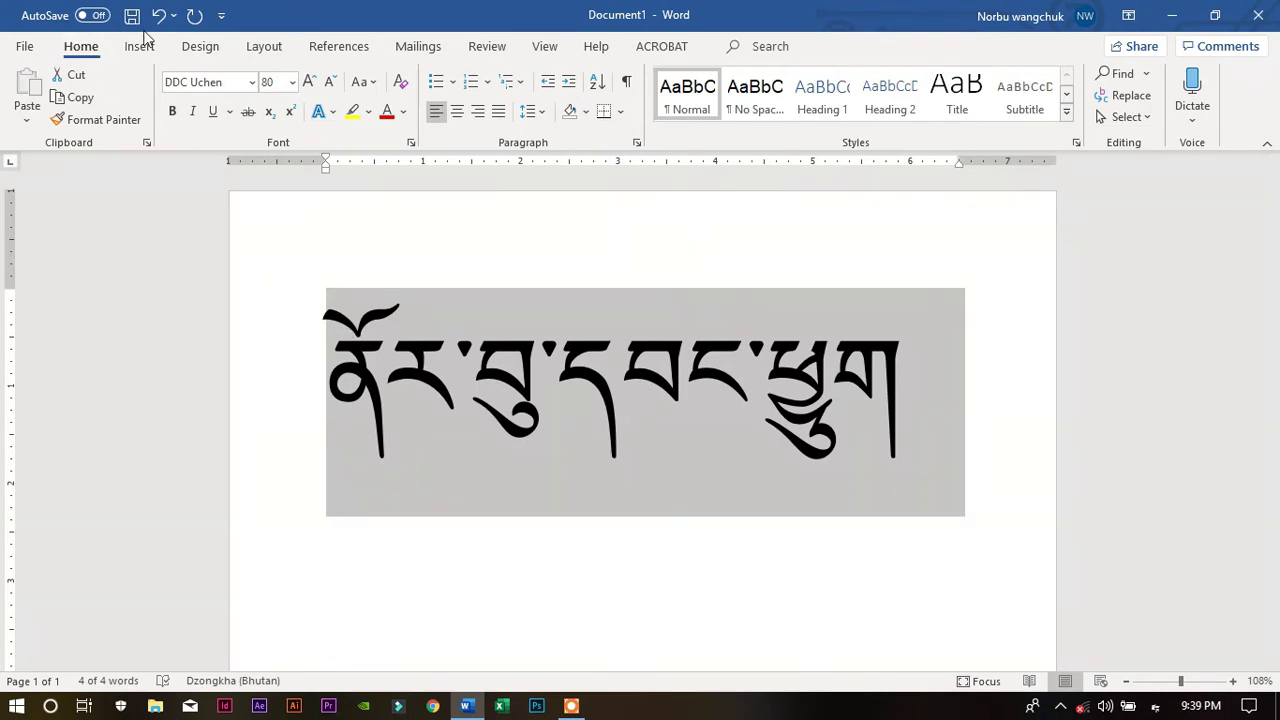
double_click(84, 47)
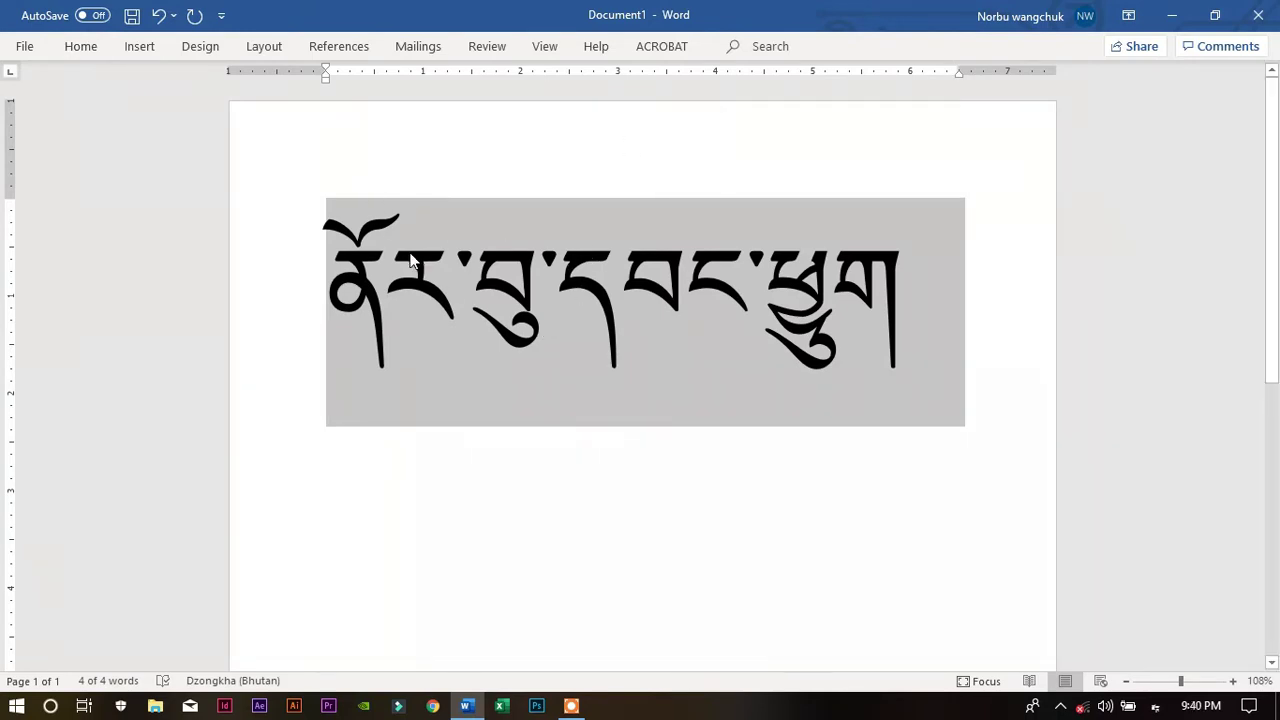
Expand the collapsed ribbon again from the Home tab
click(84, 52)
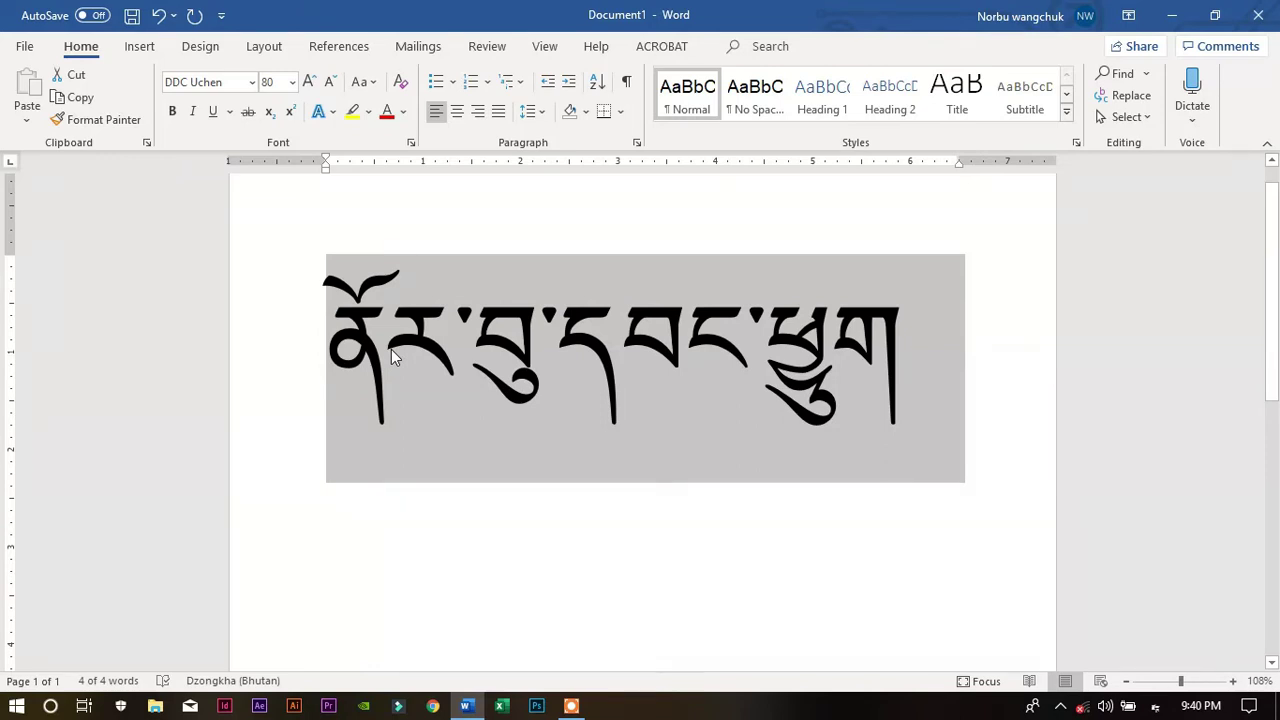
Make the 80-point DDC Uchen Dzongkha name bold, then italicize it
click(172, 112)
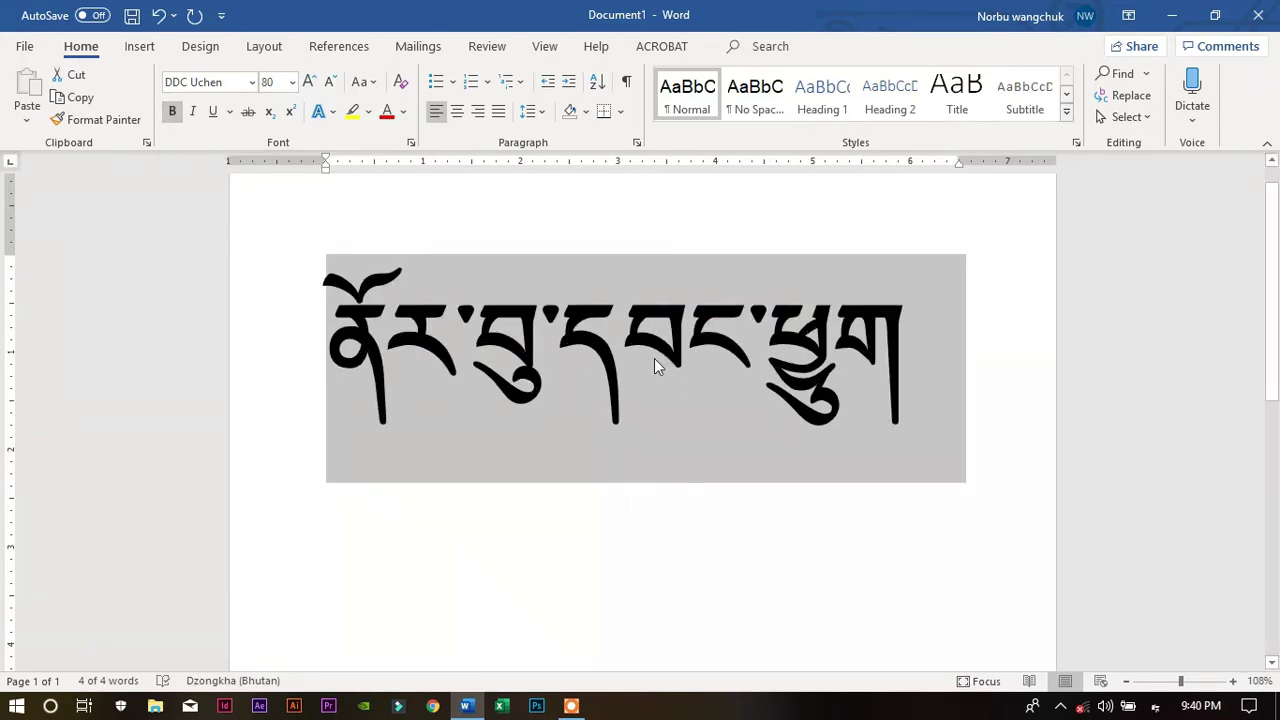
key(ctrl+b)
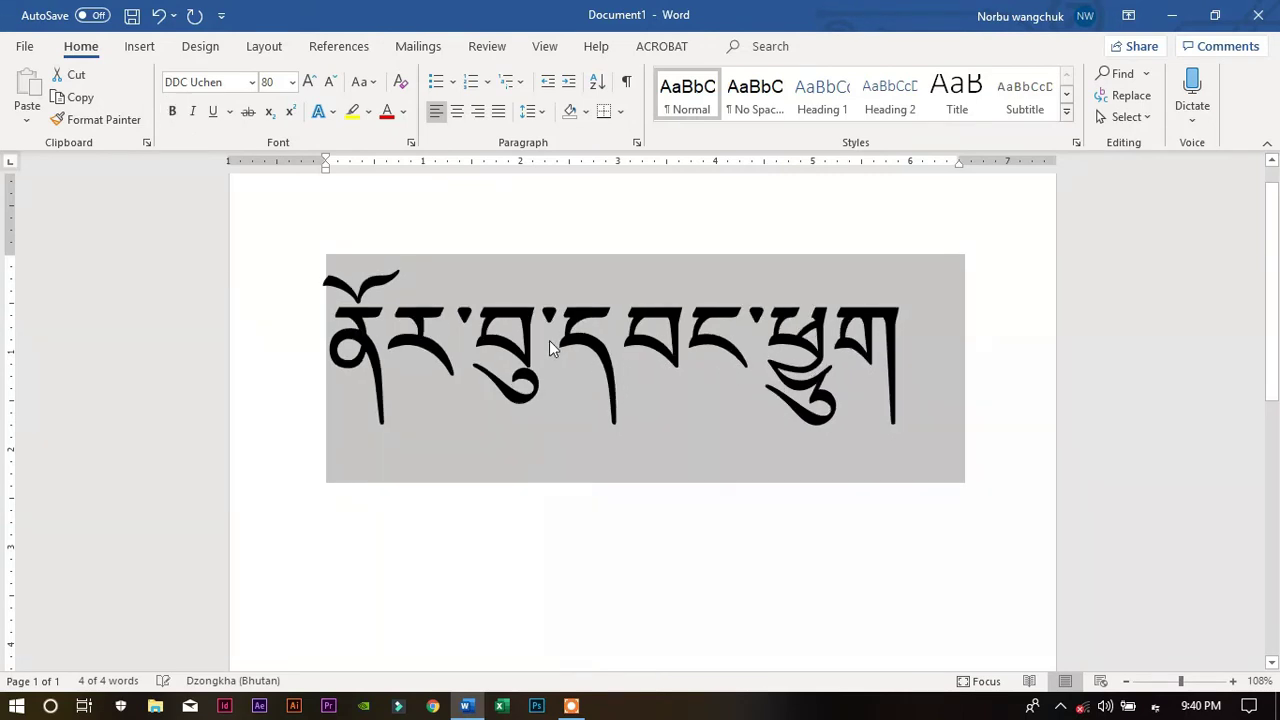
key(ctrl+b)
key(ctrl+b)
key(ctrl+b)
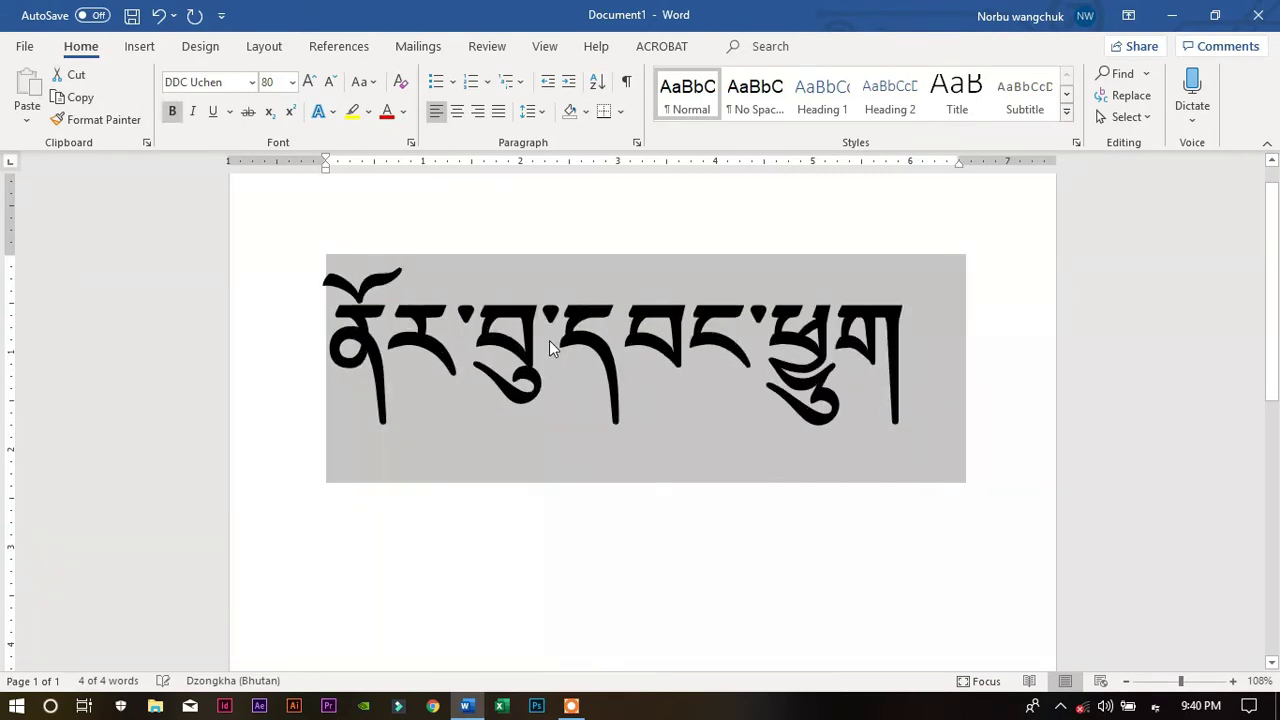
key(ctrl+b)
key(ctrl+b)
key(ctrl+b)
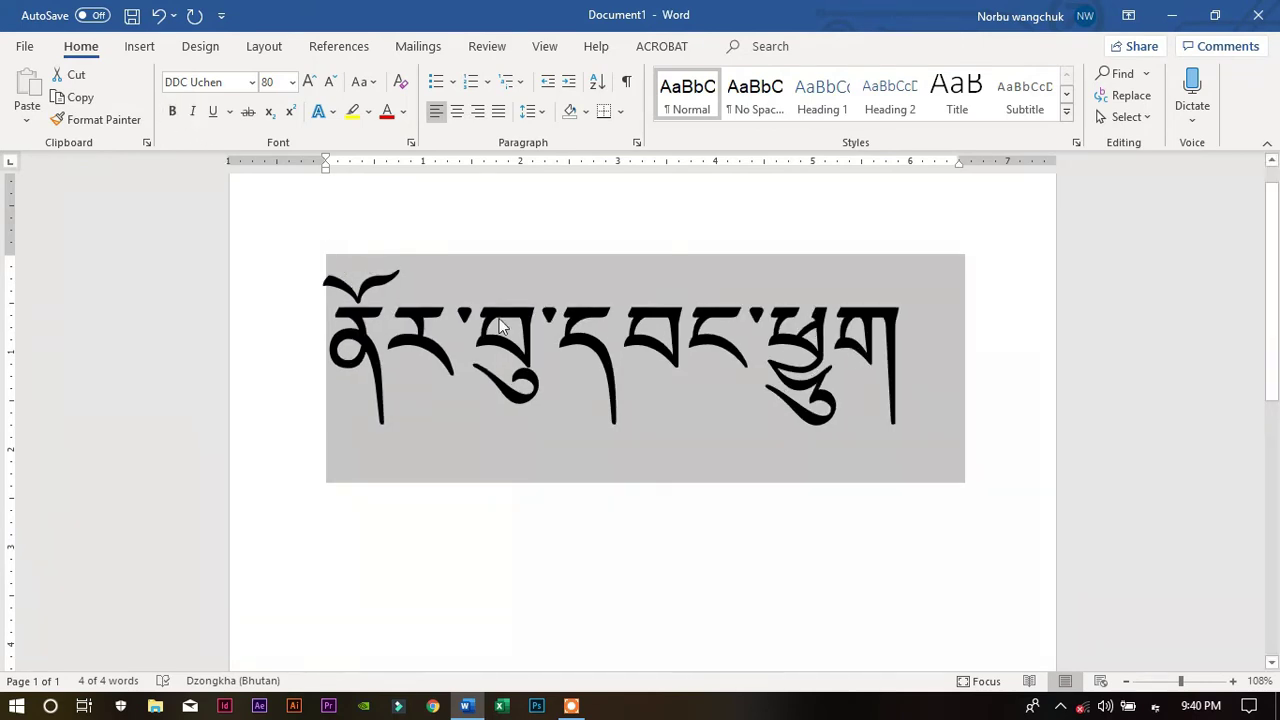
click(171, 115)
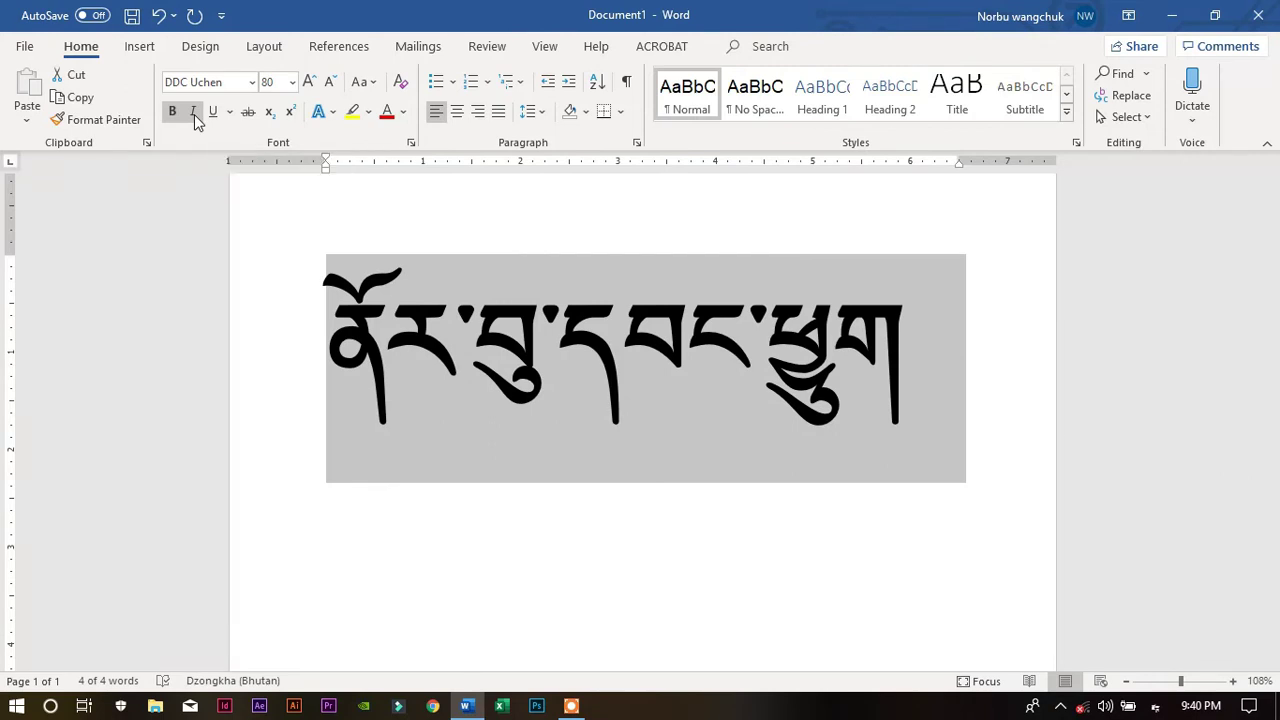
click(194, 112)
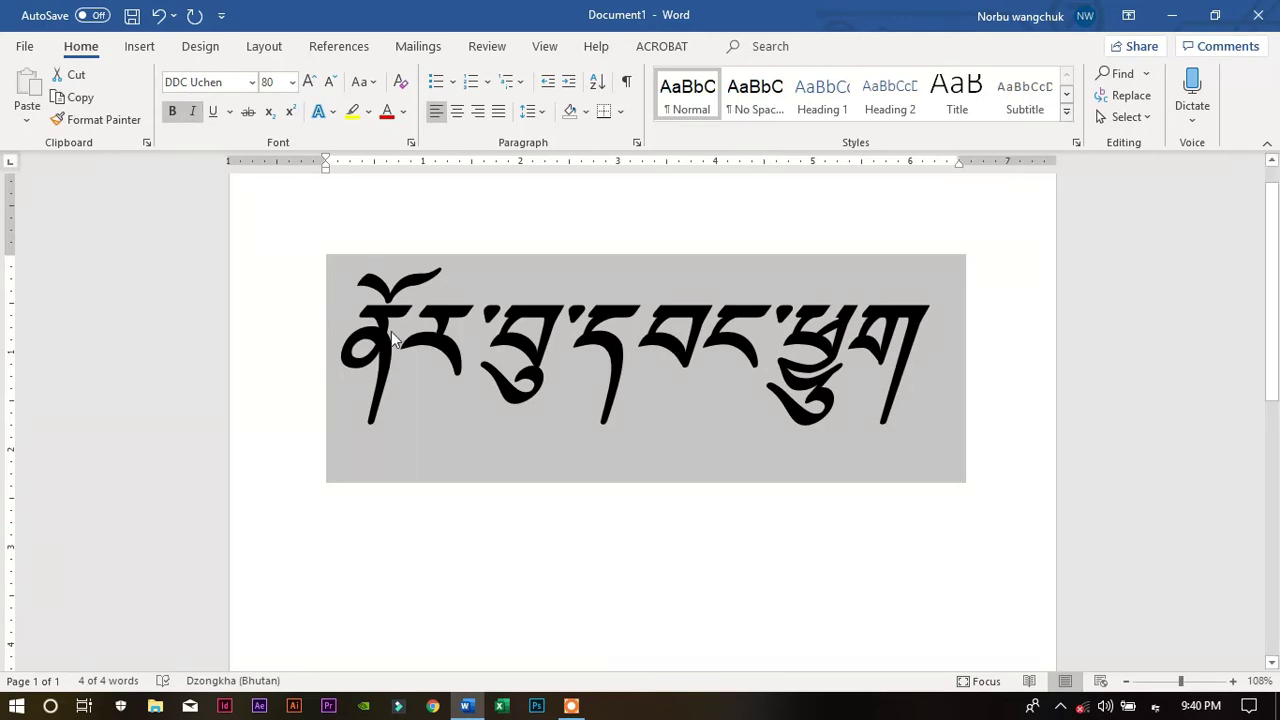
click(212, 112)
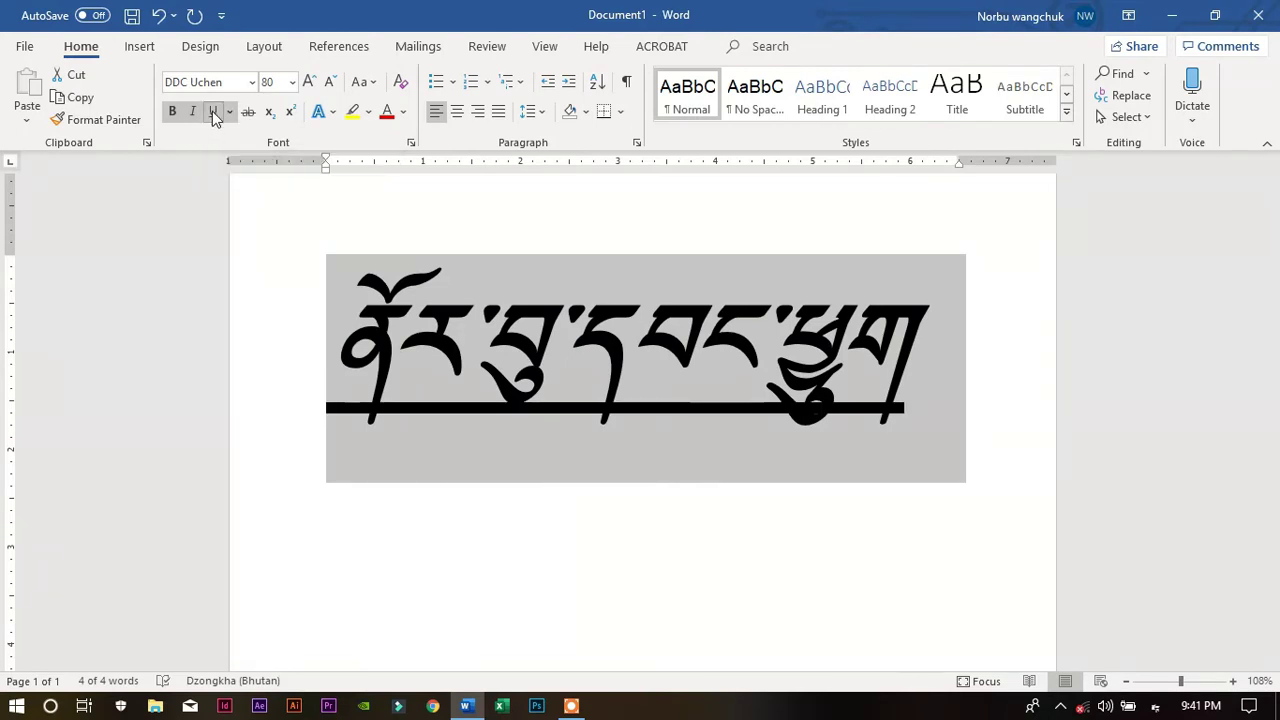
click(405, 386)
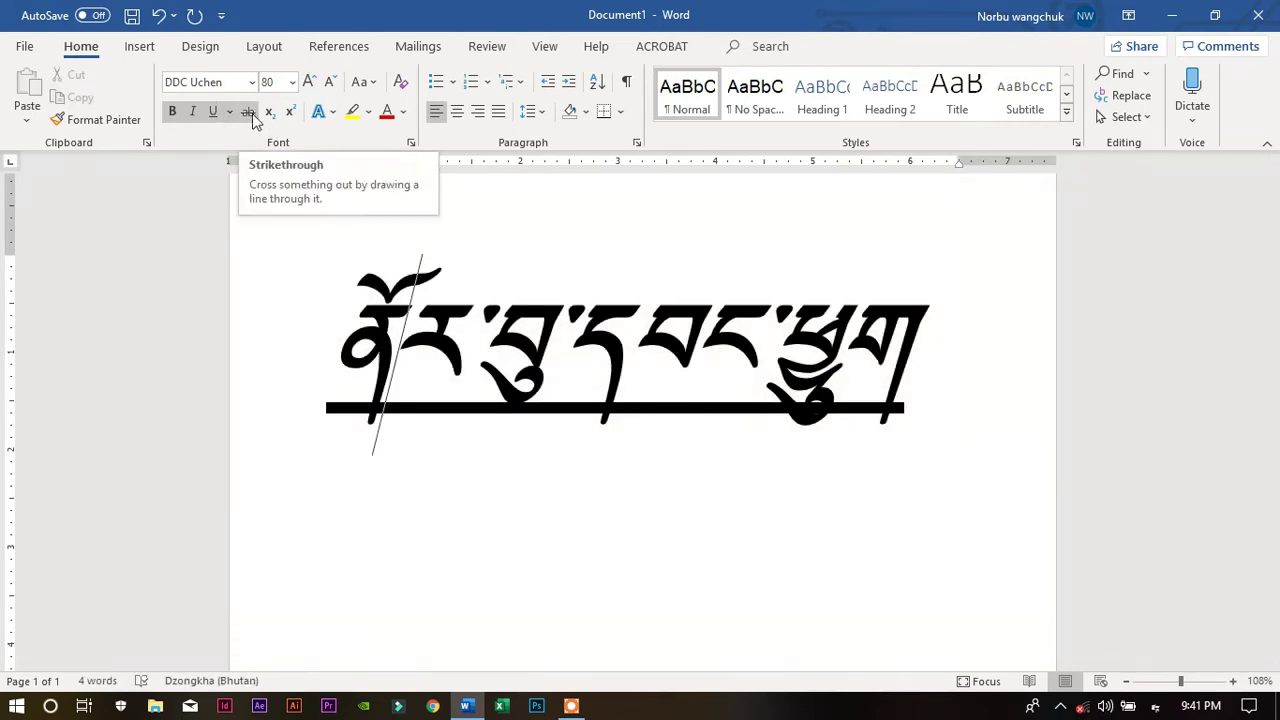
drag(375, 400, 960, 400)
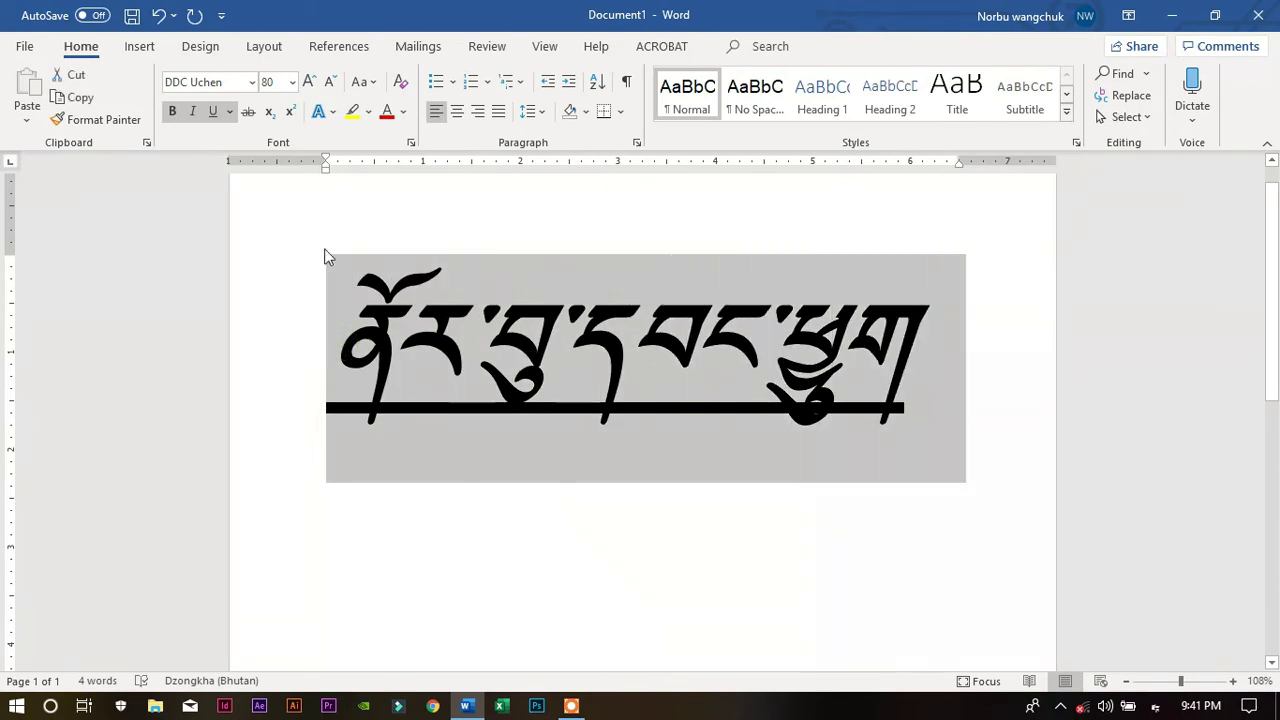
click(229, 111)
click(229, 111)
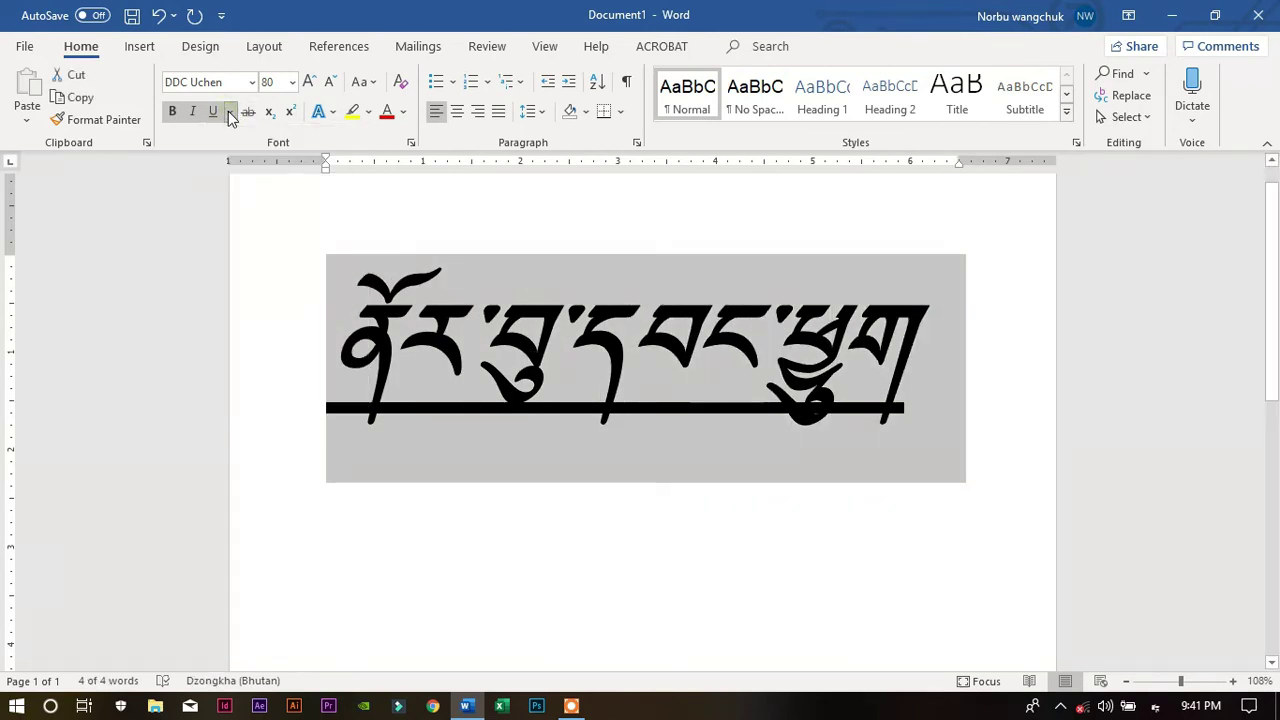
click(248, 112)
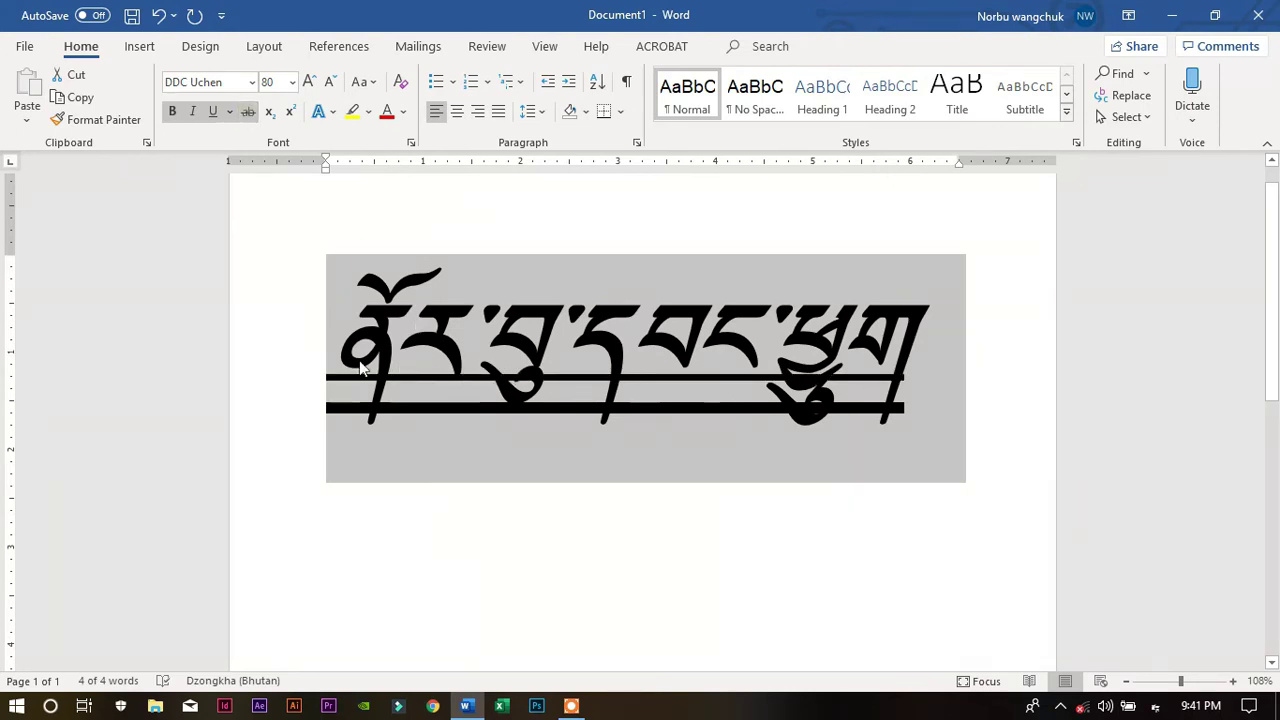
click(248, 111)
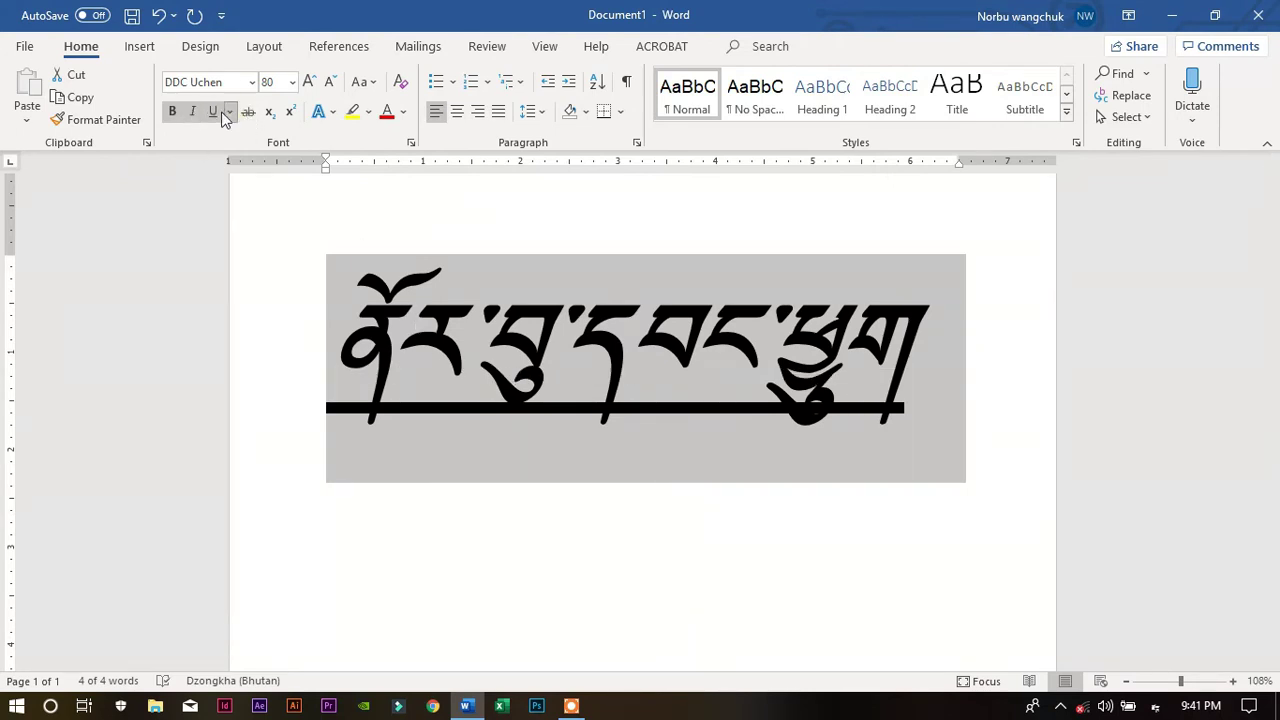
click(213, 111)
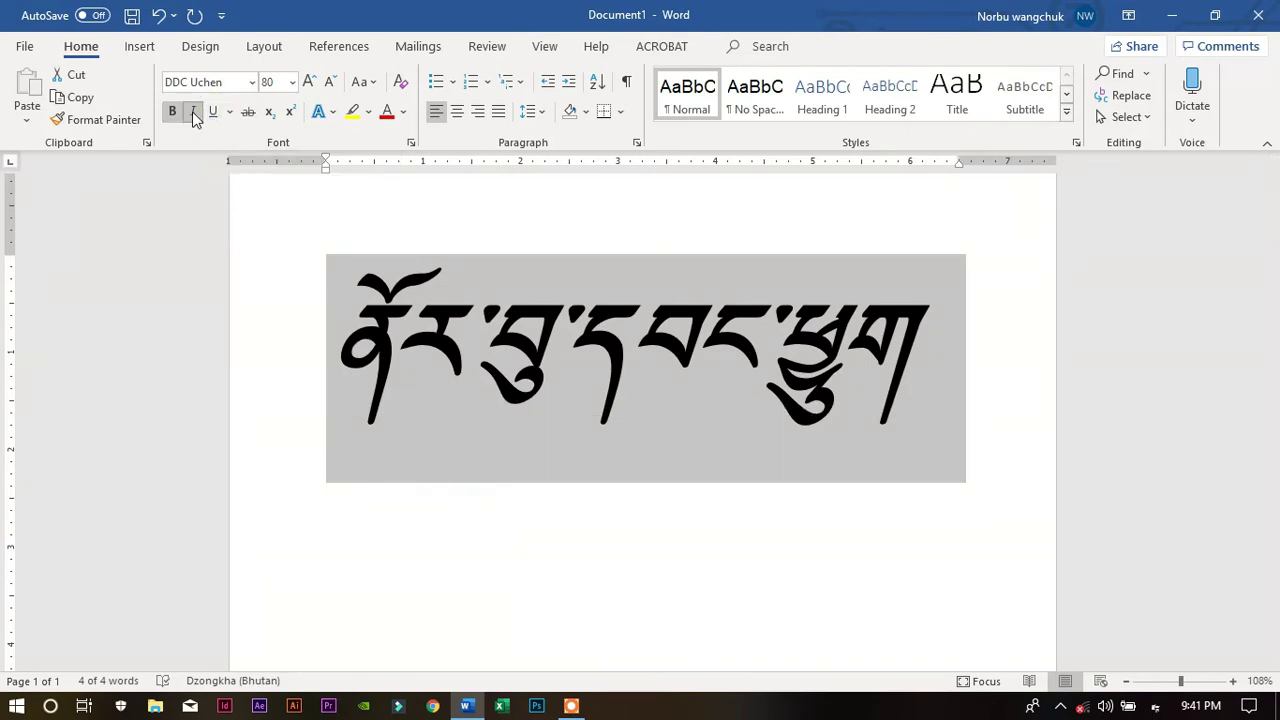
Remove italics from the Dzongkha name so it stands upright
click(196, 112)
click(686, 355)
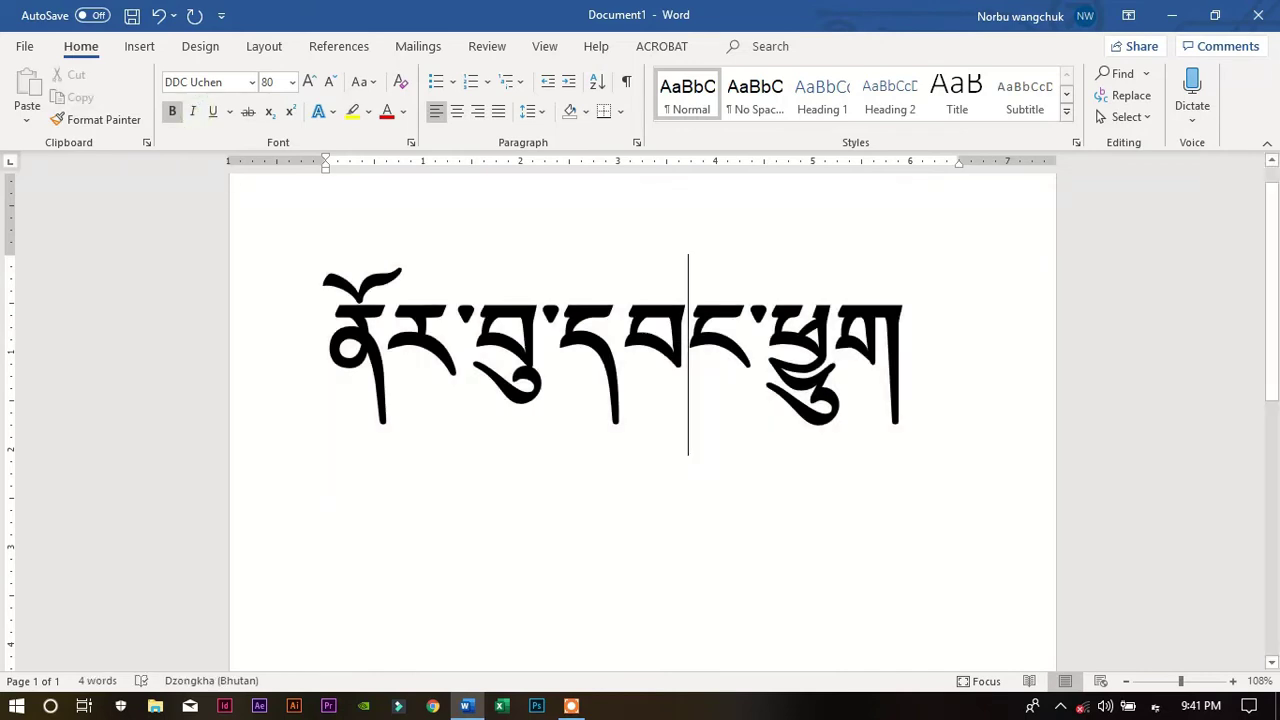
click(931, 370)
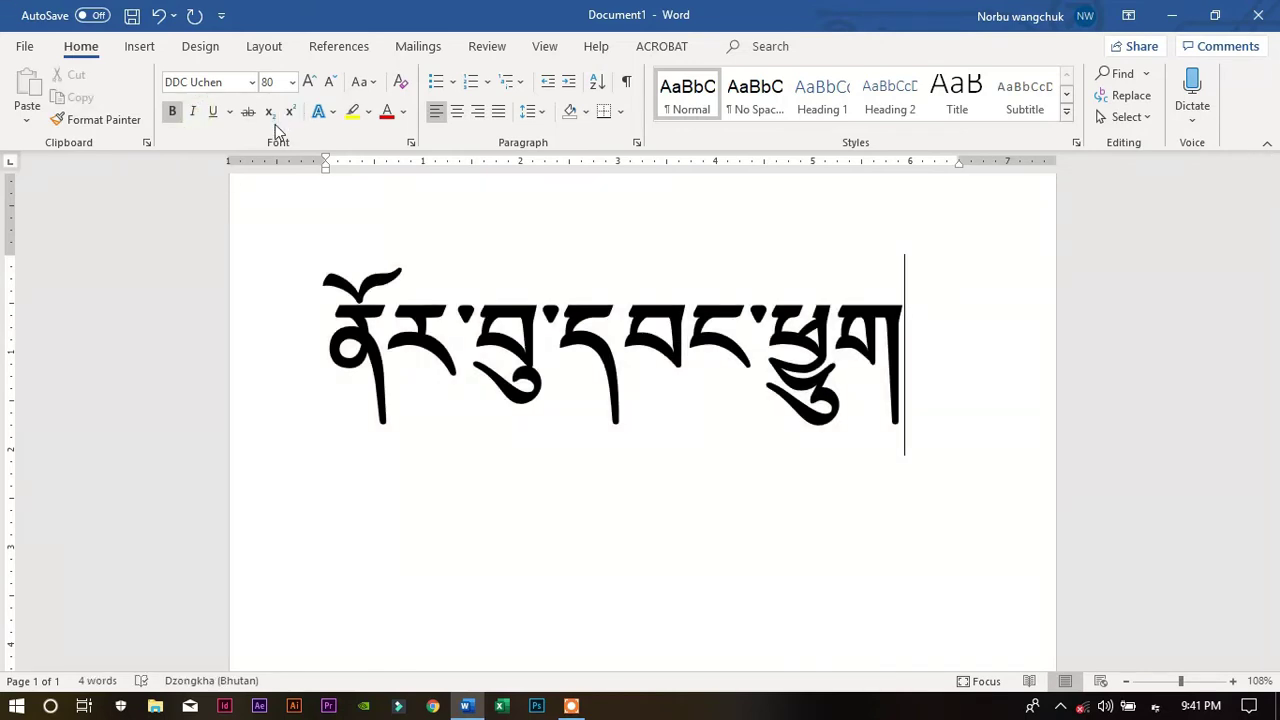
click(196, 113)
click(196, 113)
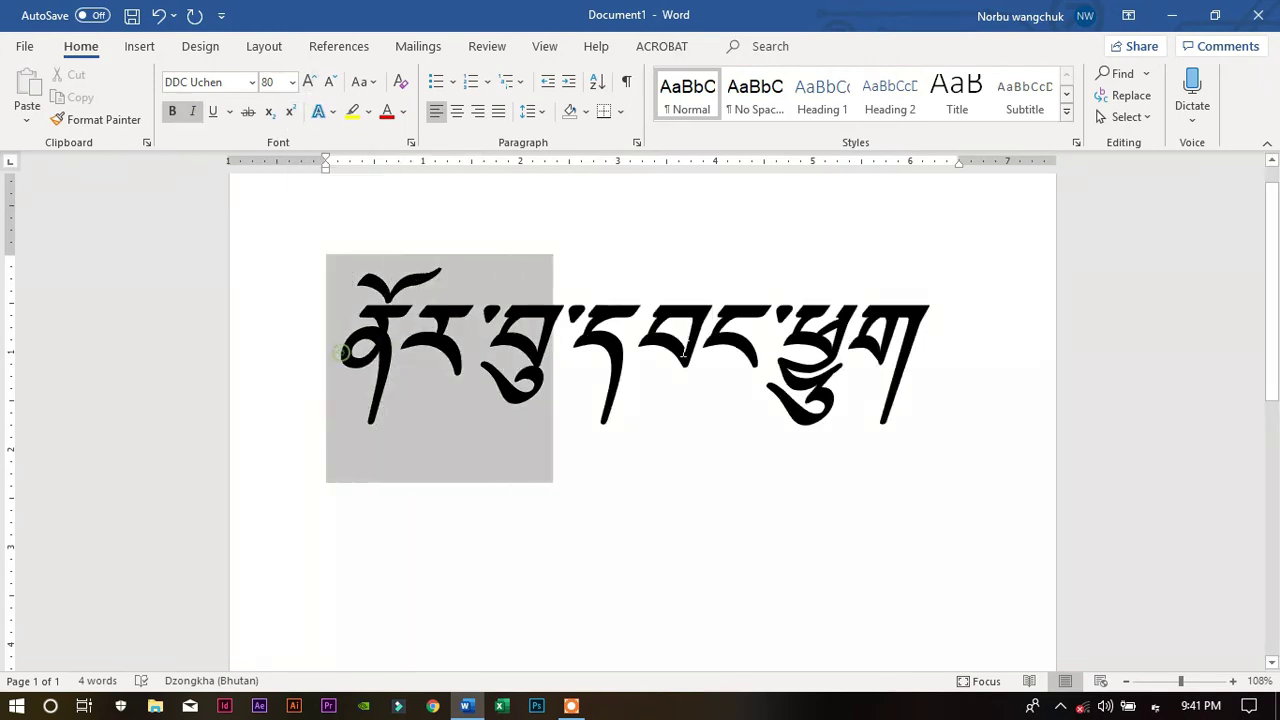
Select all the text and format it as subscript after trying superscript
key(ctrl+a)
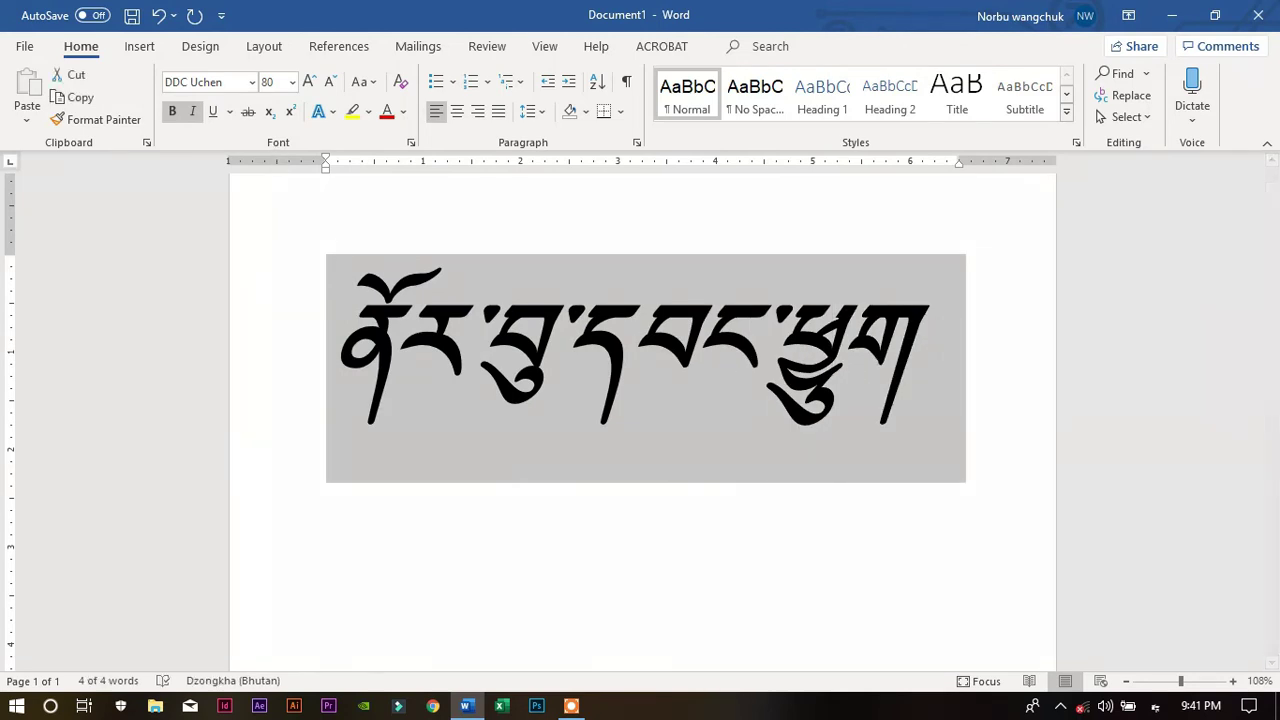
click(268, 112)
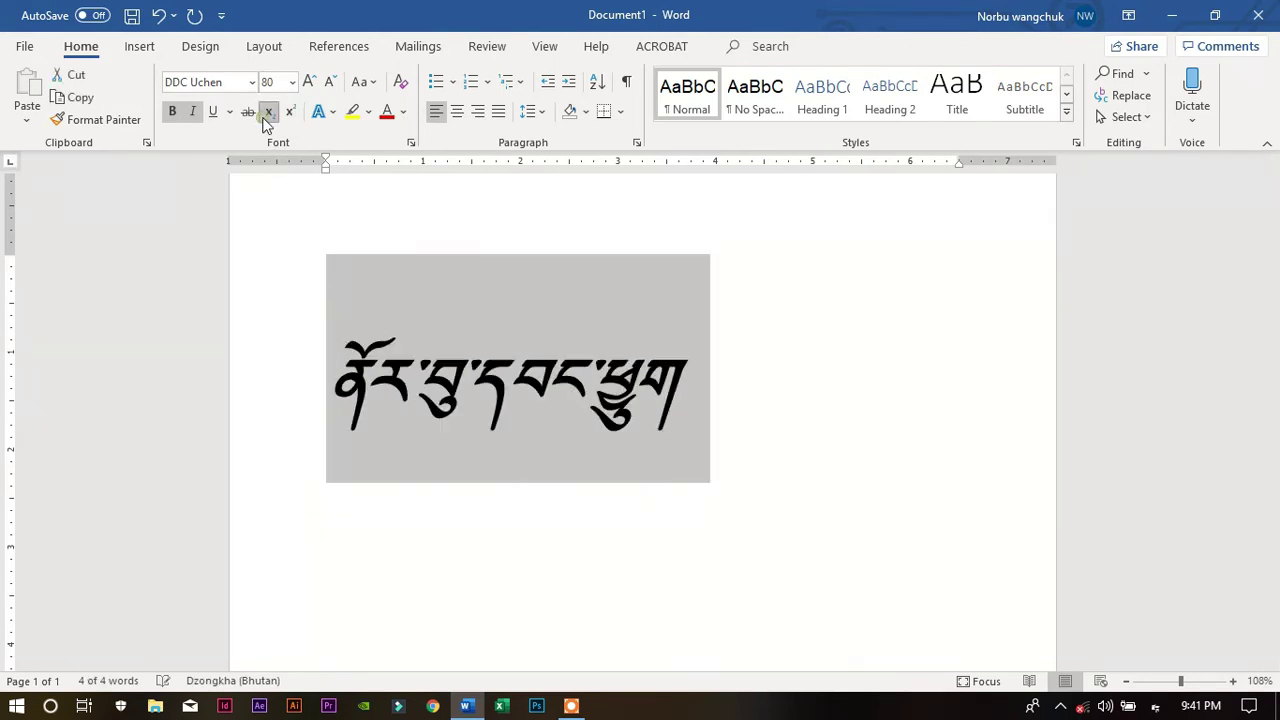
click(287, 114)
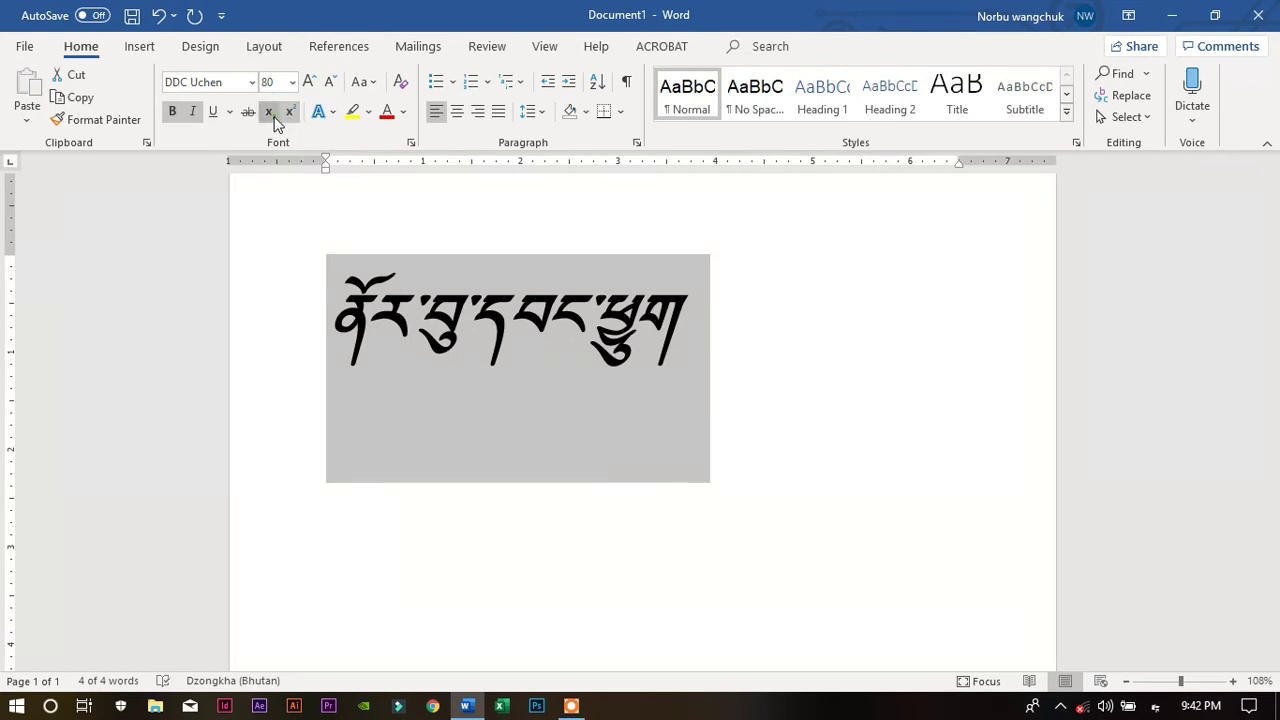
click(270, 114)
click(288, 113)
click(274, 114)
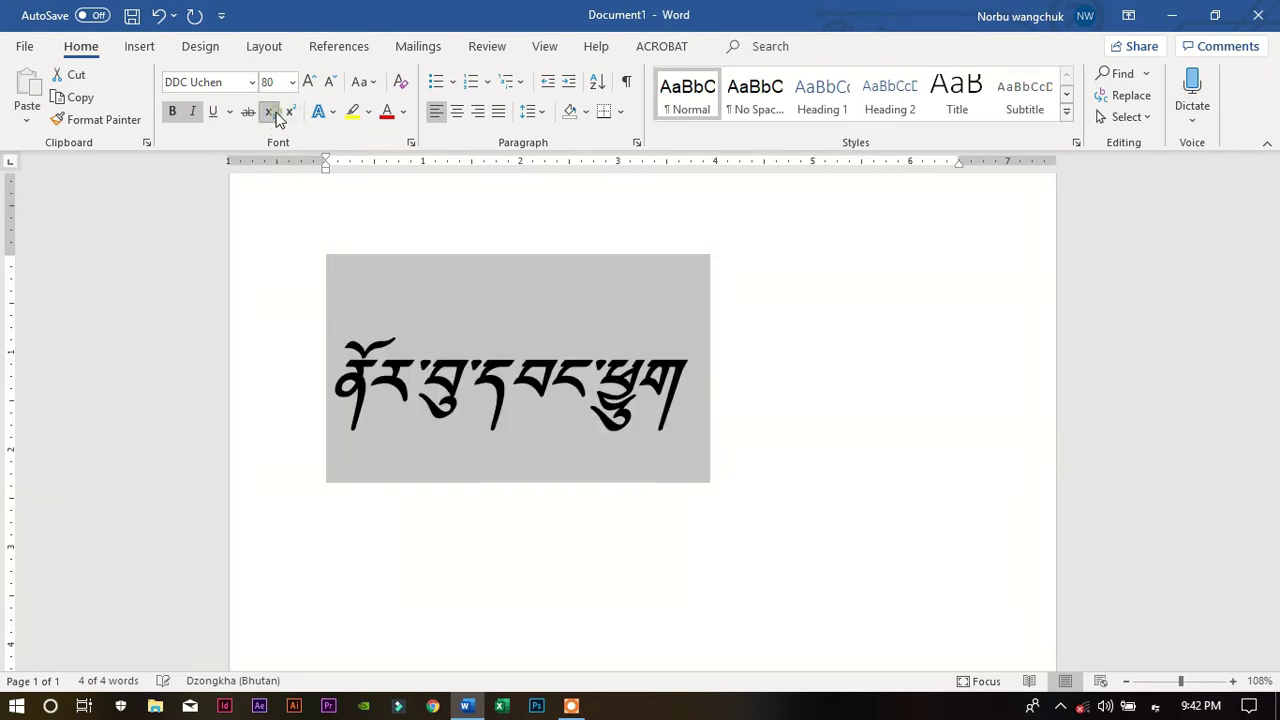
click(287, 115)
click(274, 115)
key(ctrl+z)
key(ctrl+z)
key(ctrl+z)
key(ctrl+z)
key(ctrl+z)
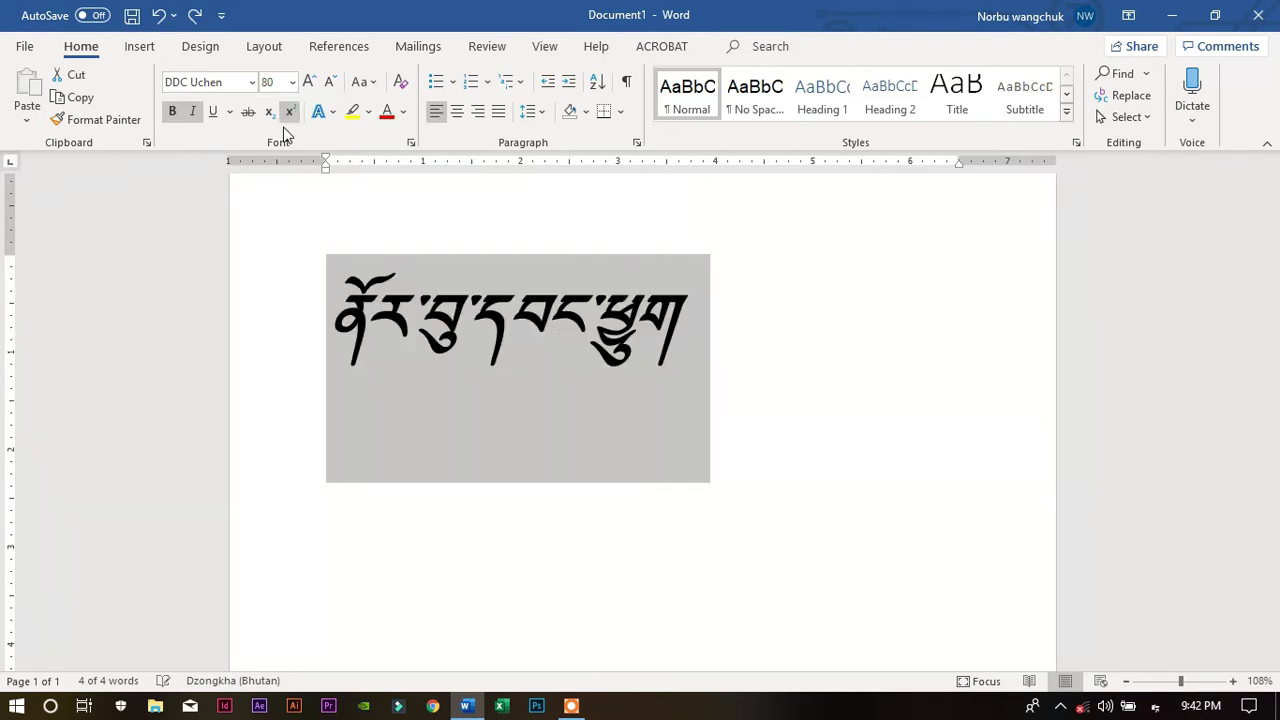
key(ctrl+z)
click(627, 407)
key(ctrl+a)
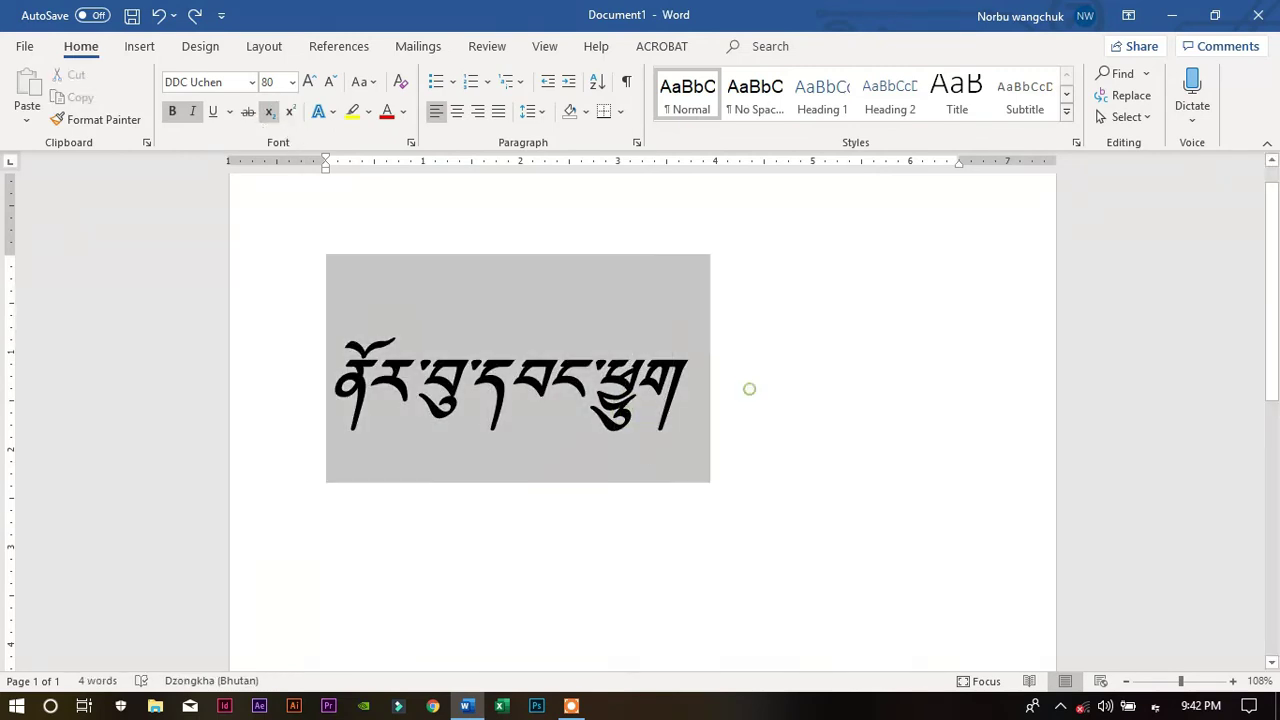
Delete the Dzongkha name and switch the input language back to English
key(Delete)
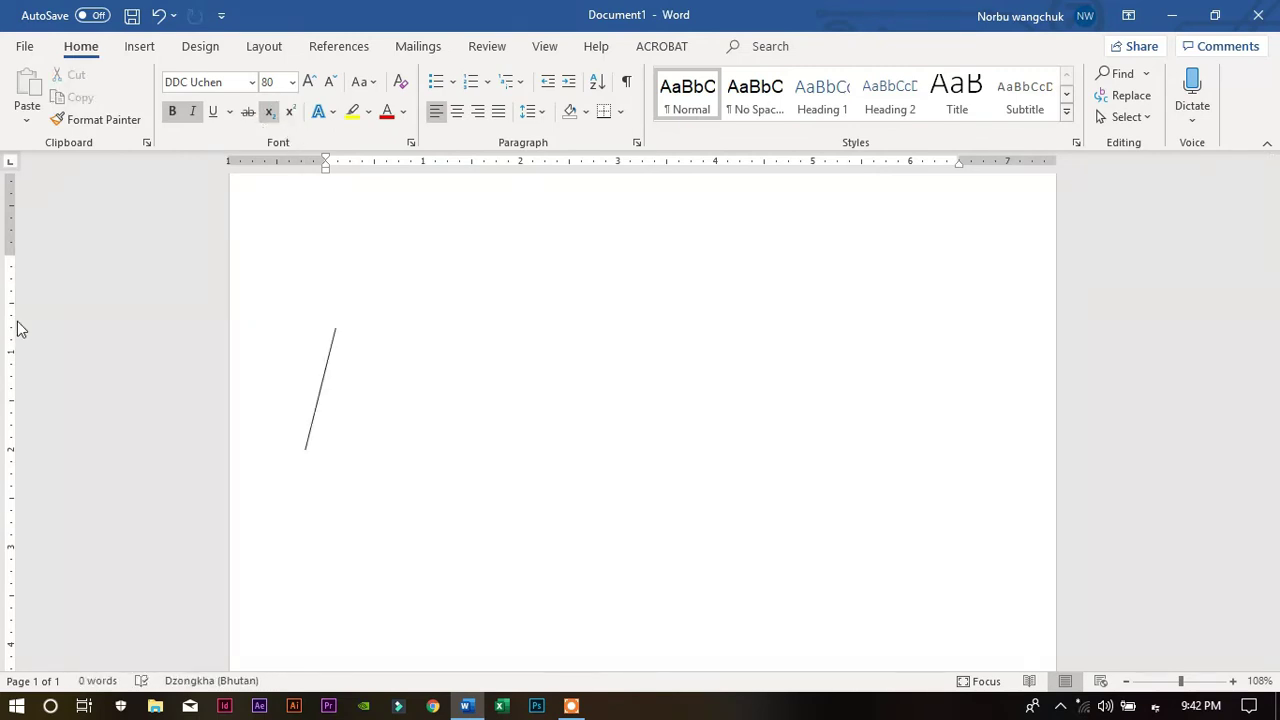
text(༡༠)
key(BackSpace)
key(BackSpace)
key(alt+shift)
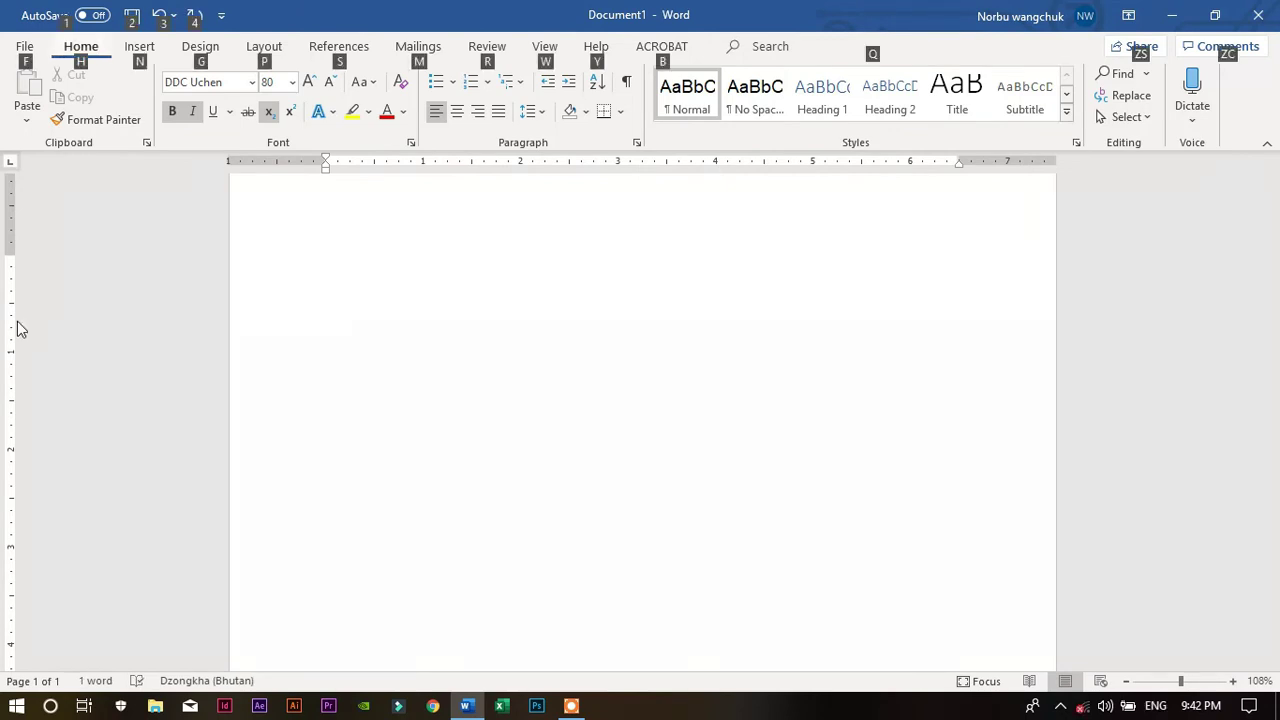
click(31, 322)
Set the empty page's font to Arial 48 with bold and subscript turned off
click(408, 328)
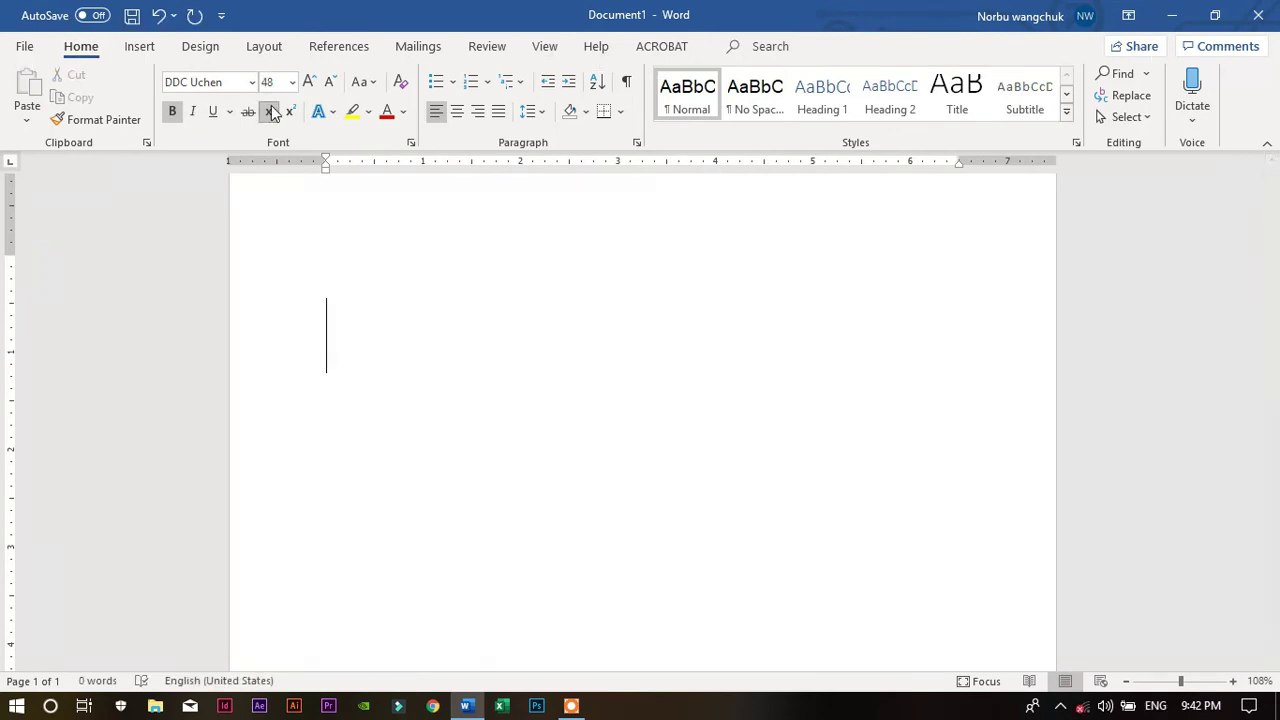
click(251, 82)
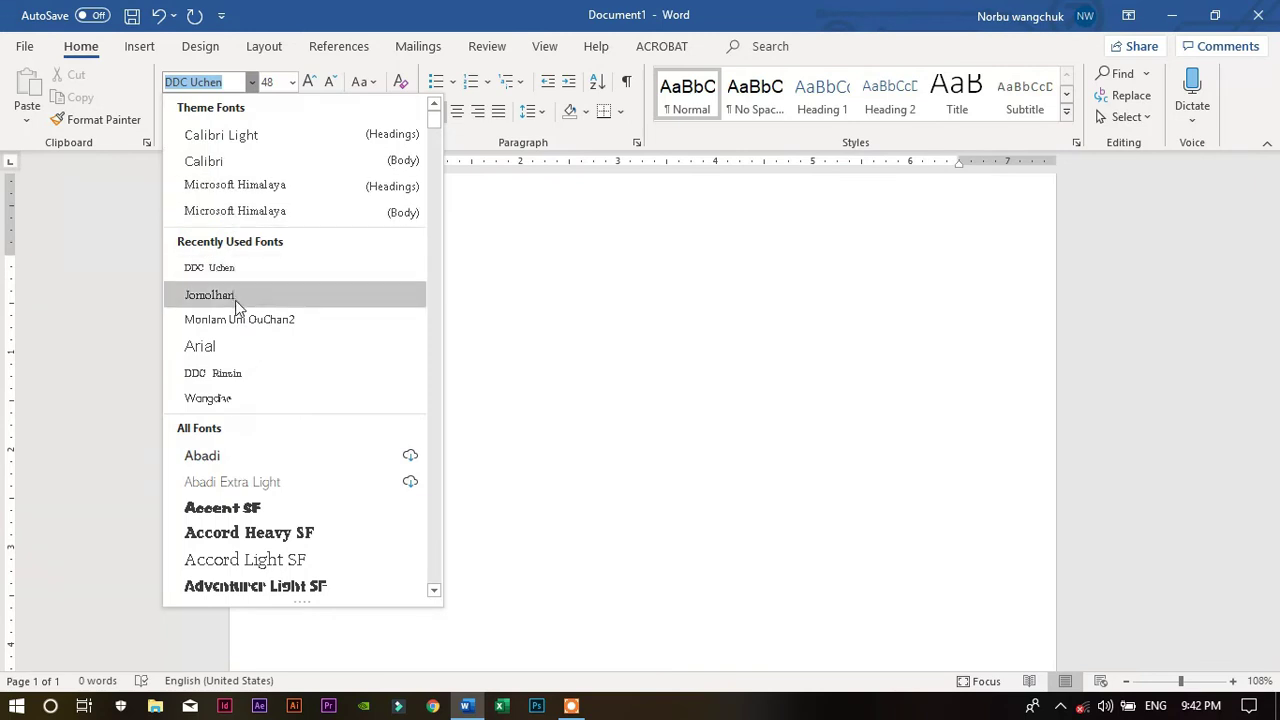
click(230, 349)
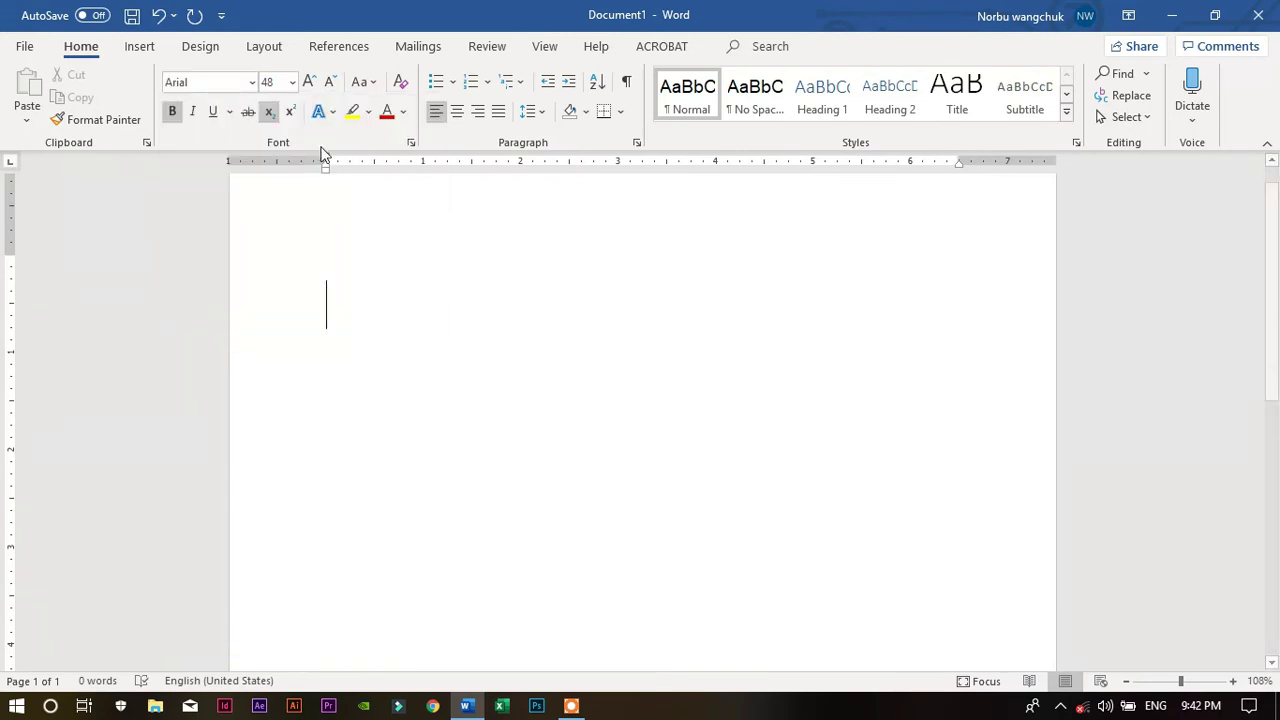
click(118, 119)
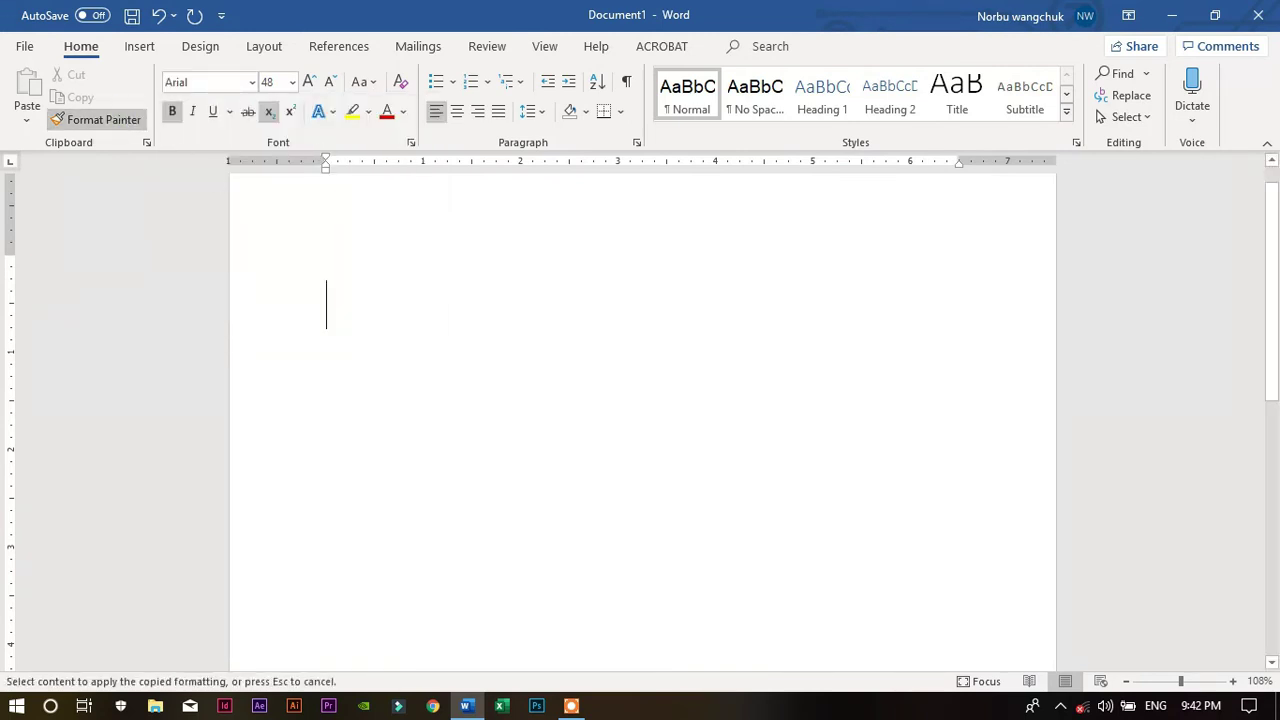
click(176, 109)
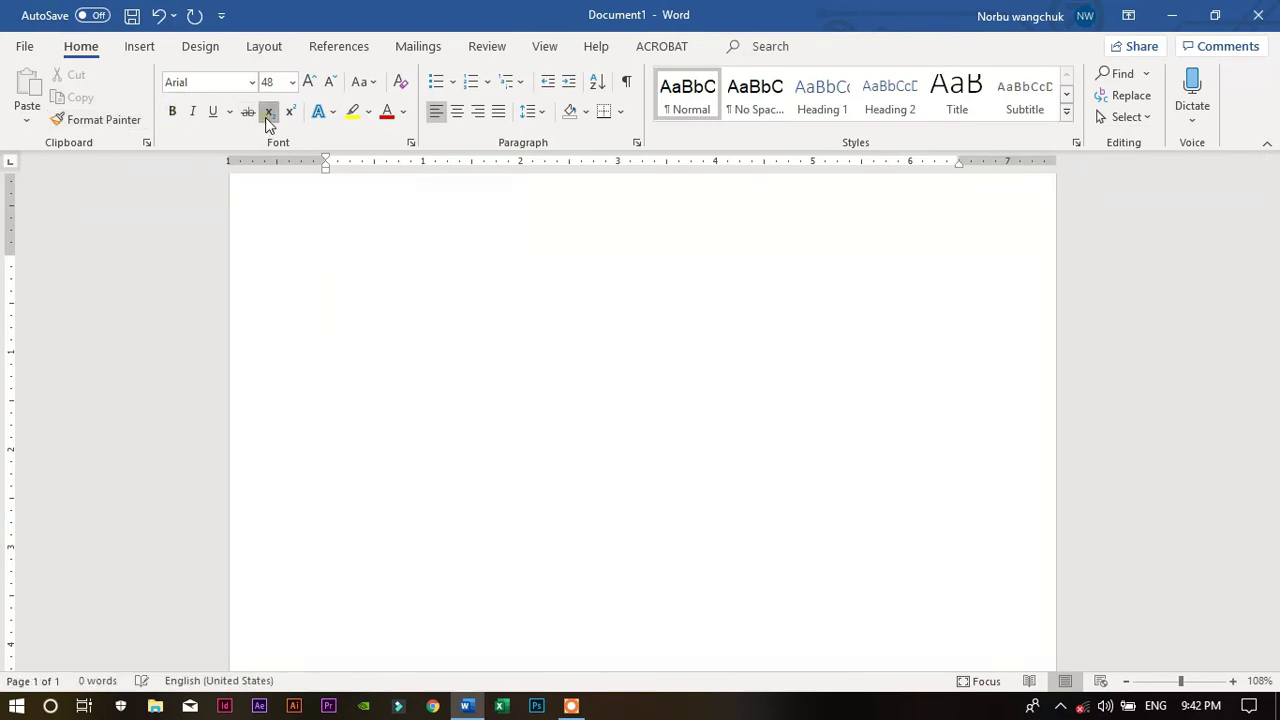
click(269, 117)
Type '10th', raise 'th' to superscript, then select the whole word
text(10)
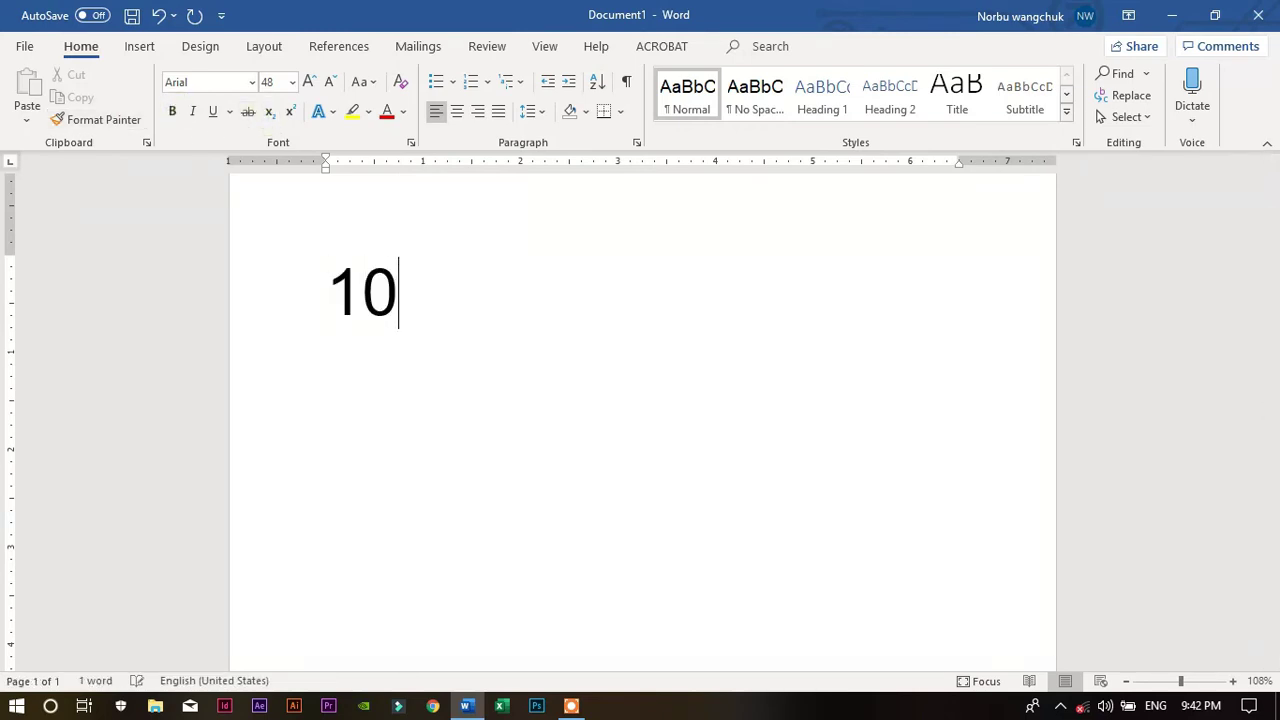
text(th)
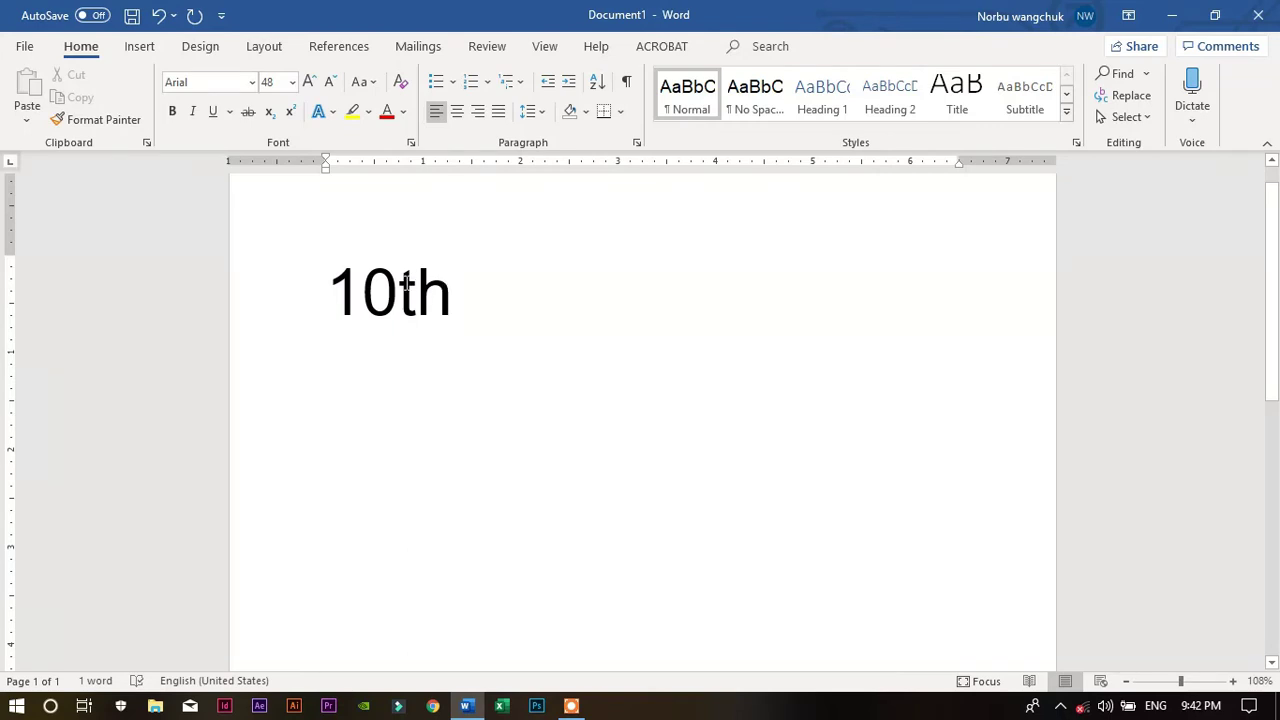
drag(401, 285, 452, 290)
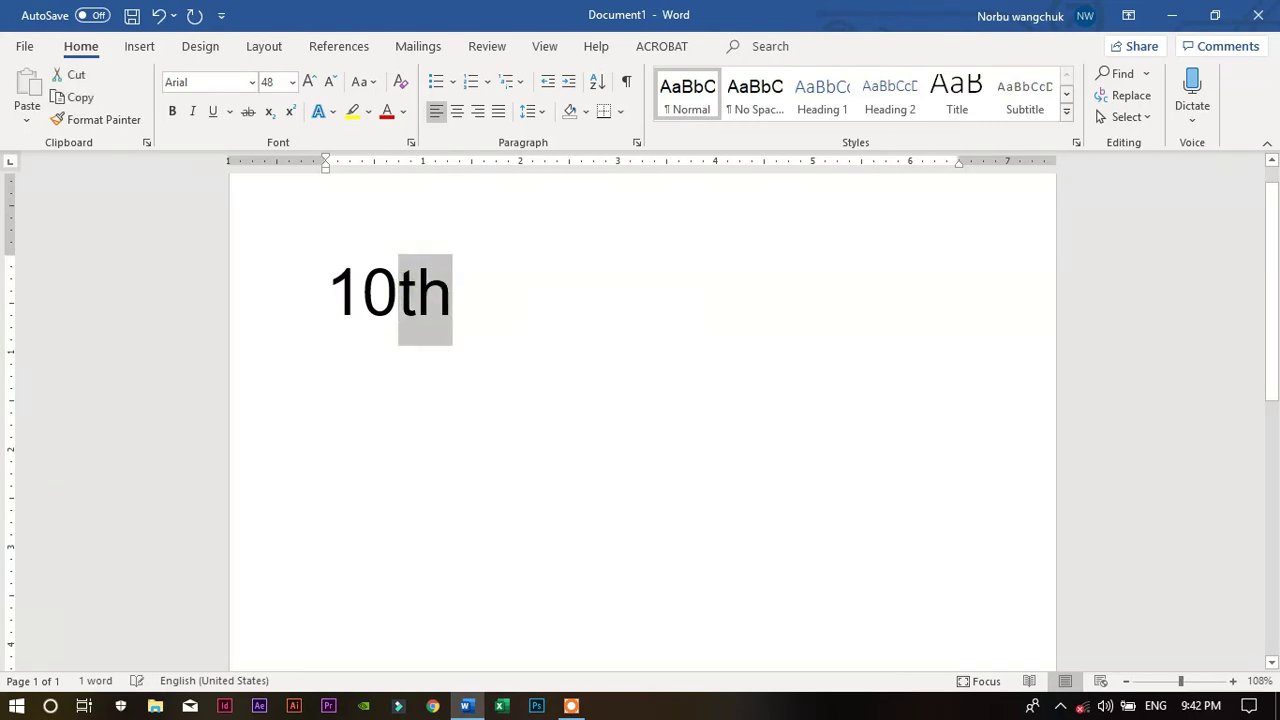
click(290, 113)
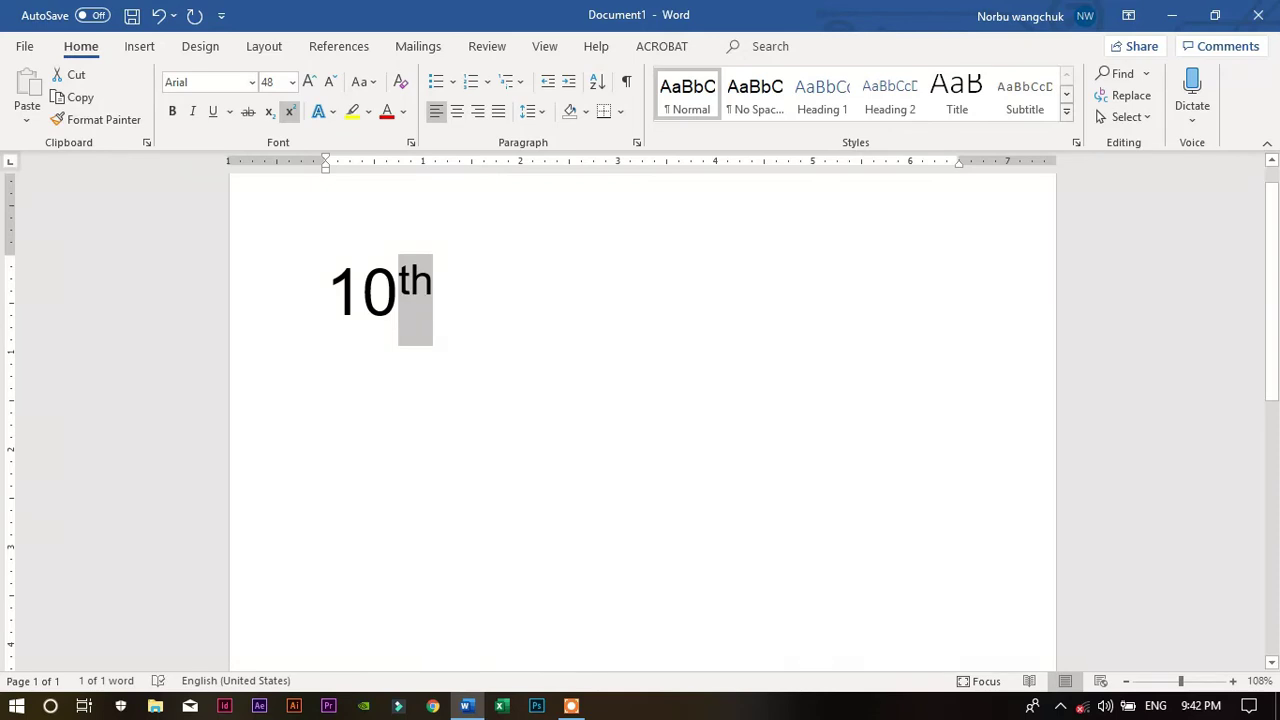
click(435, 286)
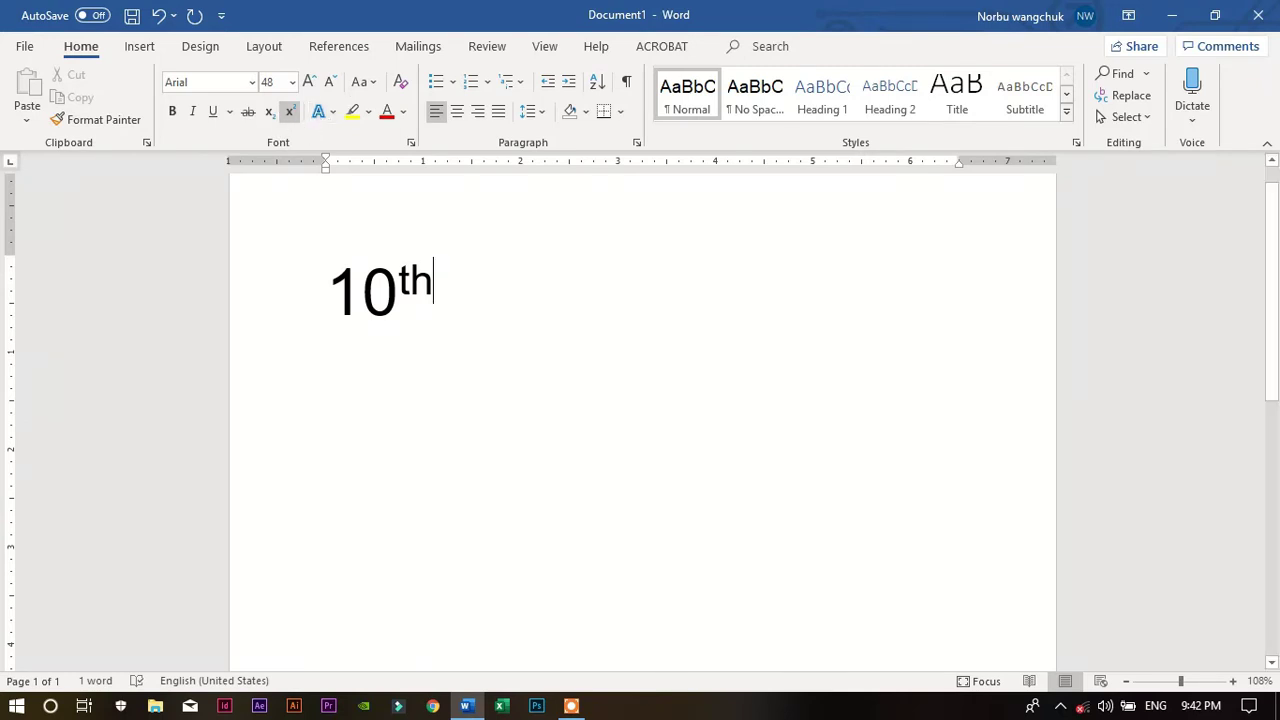
double_click(466, 291)
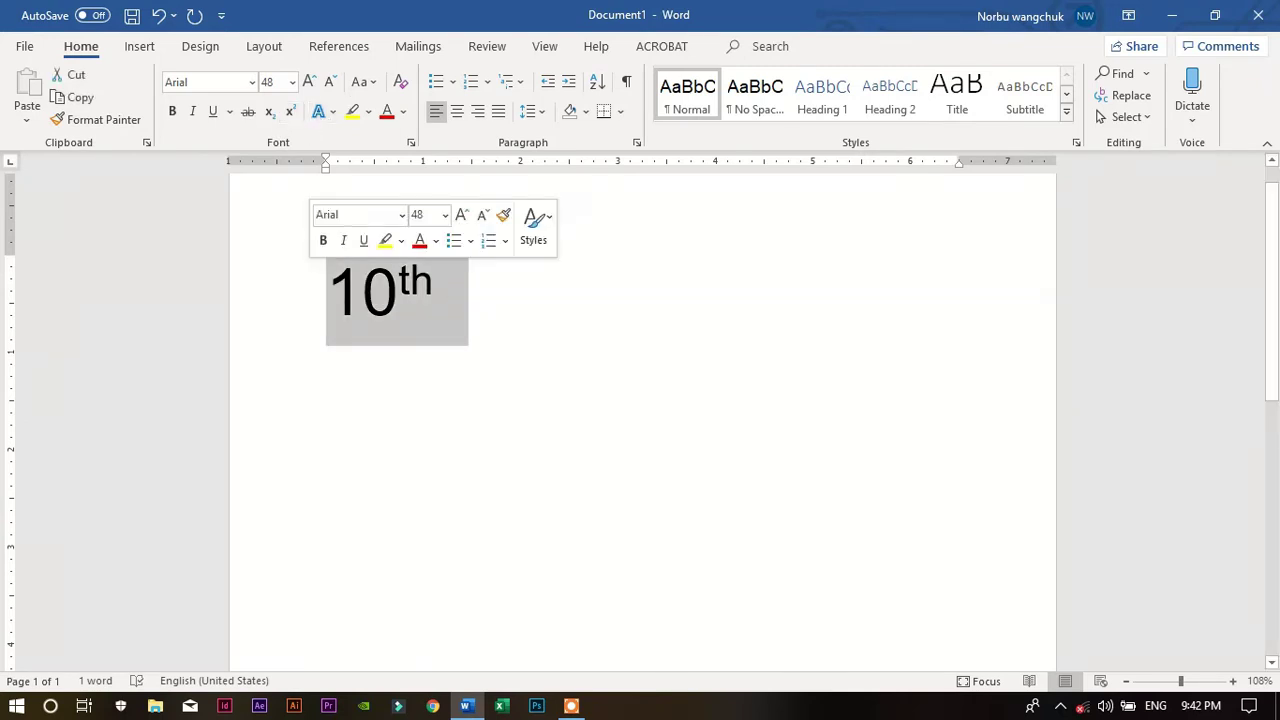
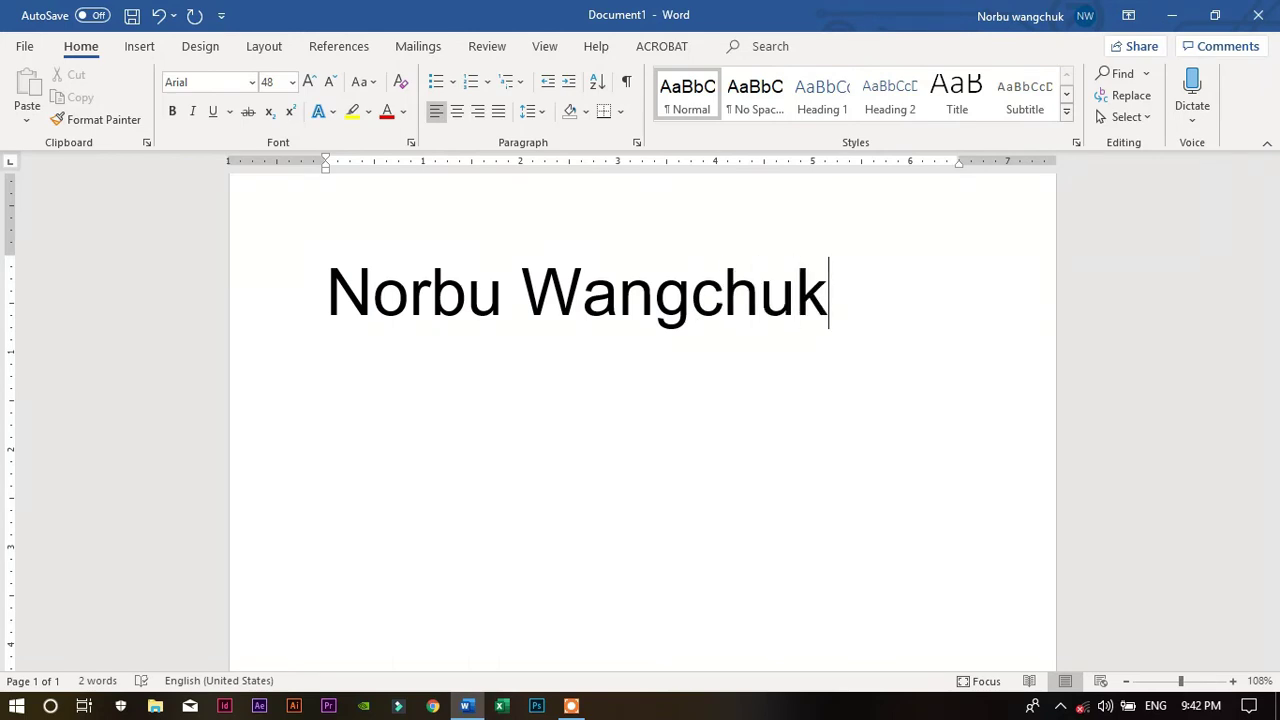
Replace '10th' with the person's two-word full name, fixing typos, and select it
drag(846, 298, 318, 298)
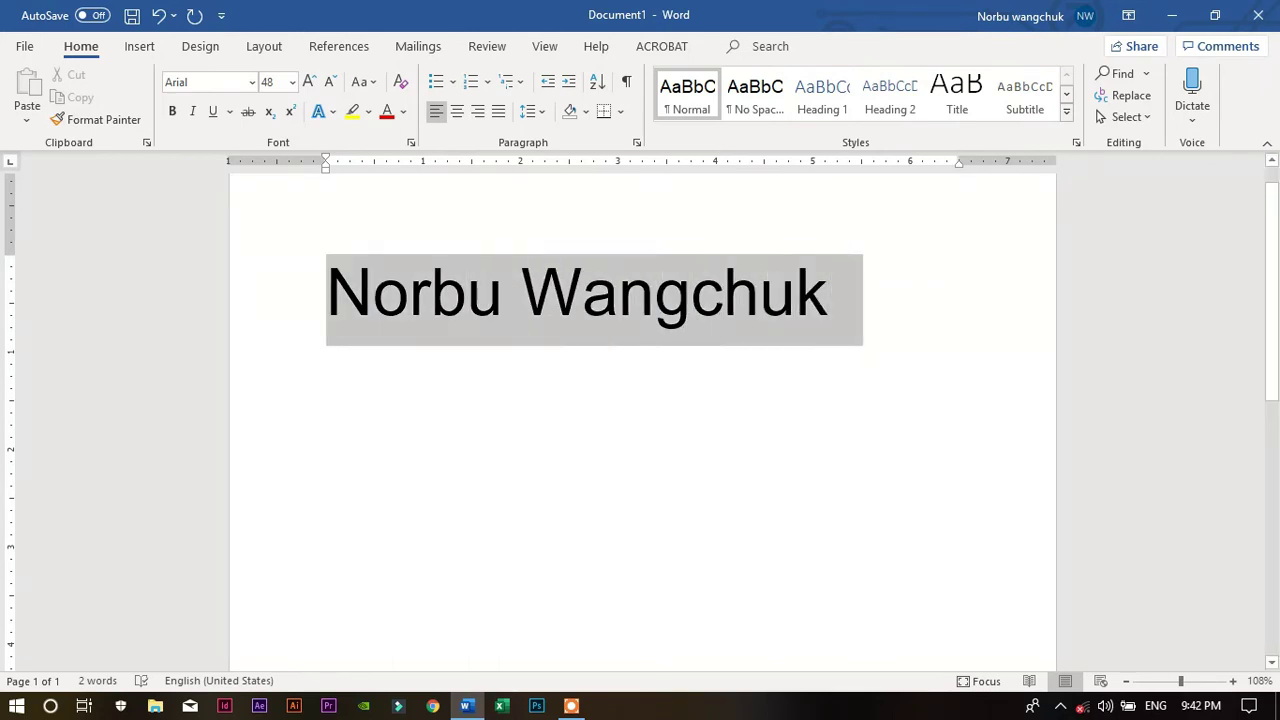
Grow the name three font-size steps to 110 pt while previewing the text effects gallery
click(333, 113)
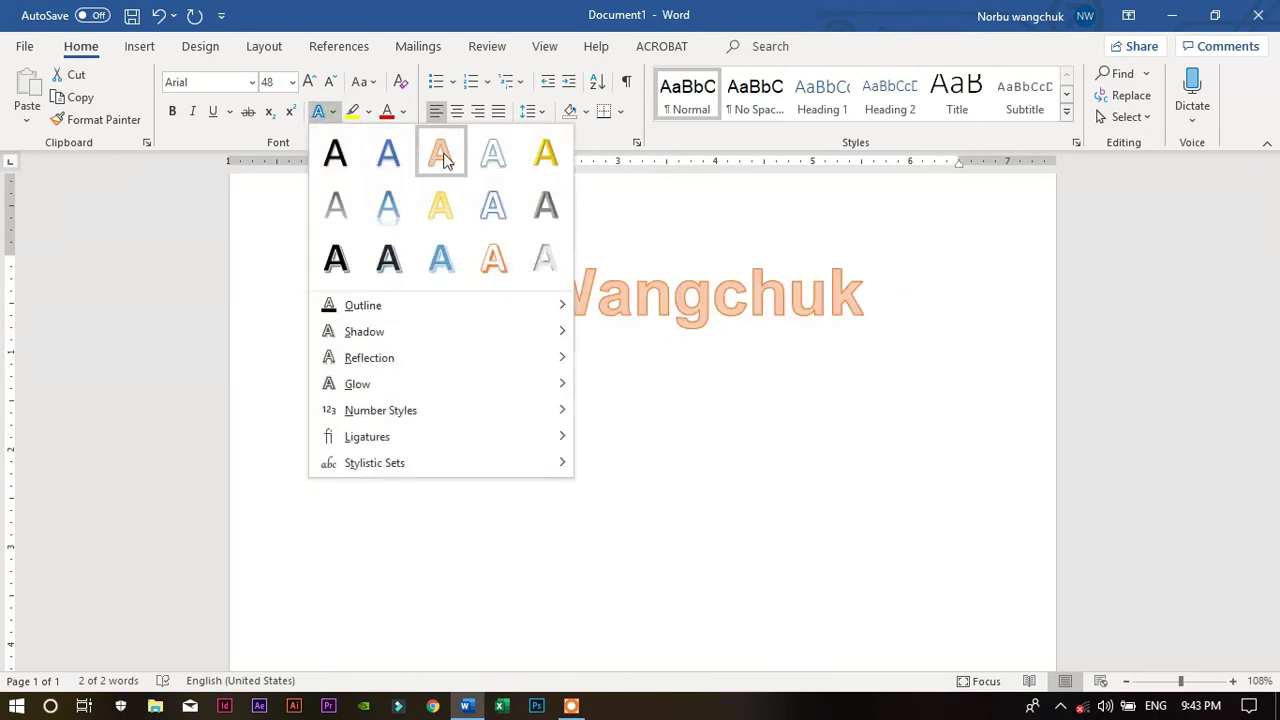
click(308, 81)
click(308, 81)
click(308, 81)
click(308, 81)
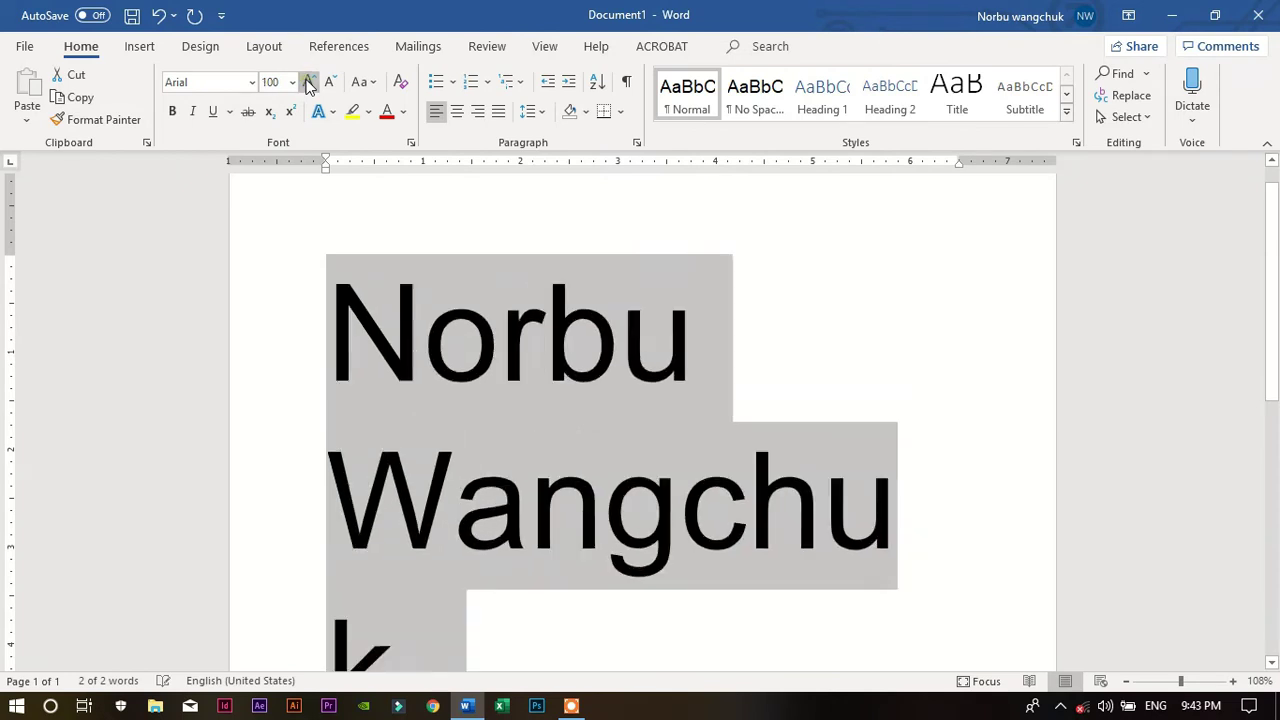
click(308, 81)
click(331, 113)
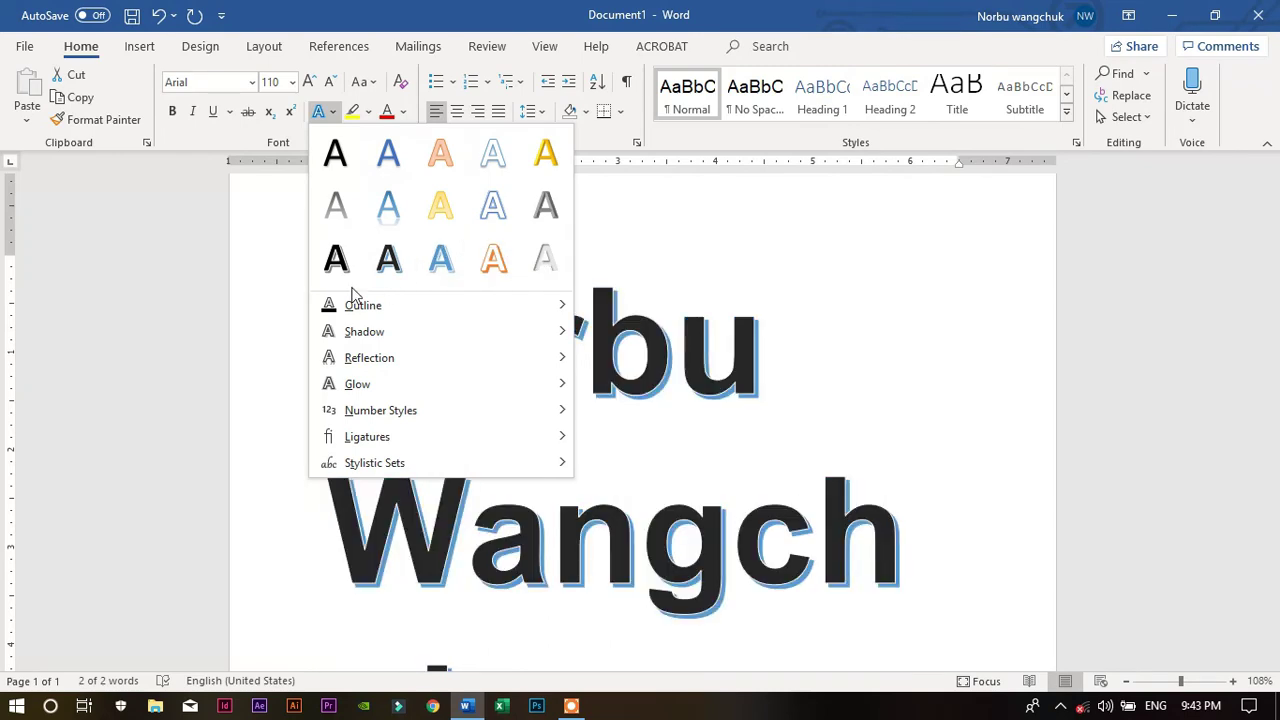
mouse_move(521, 305)
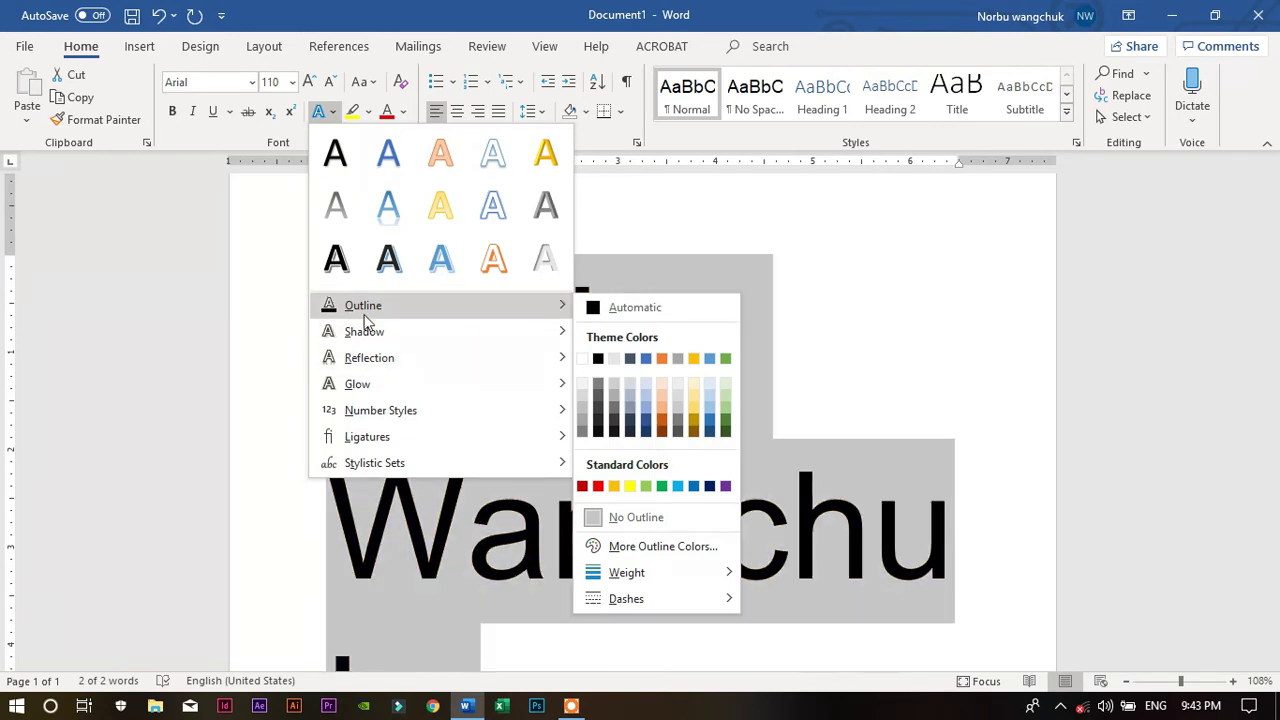
mouse_move(398, 343)
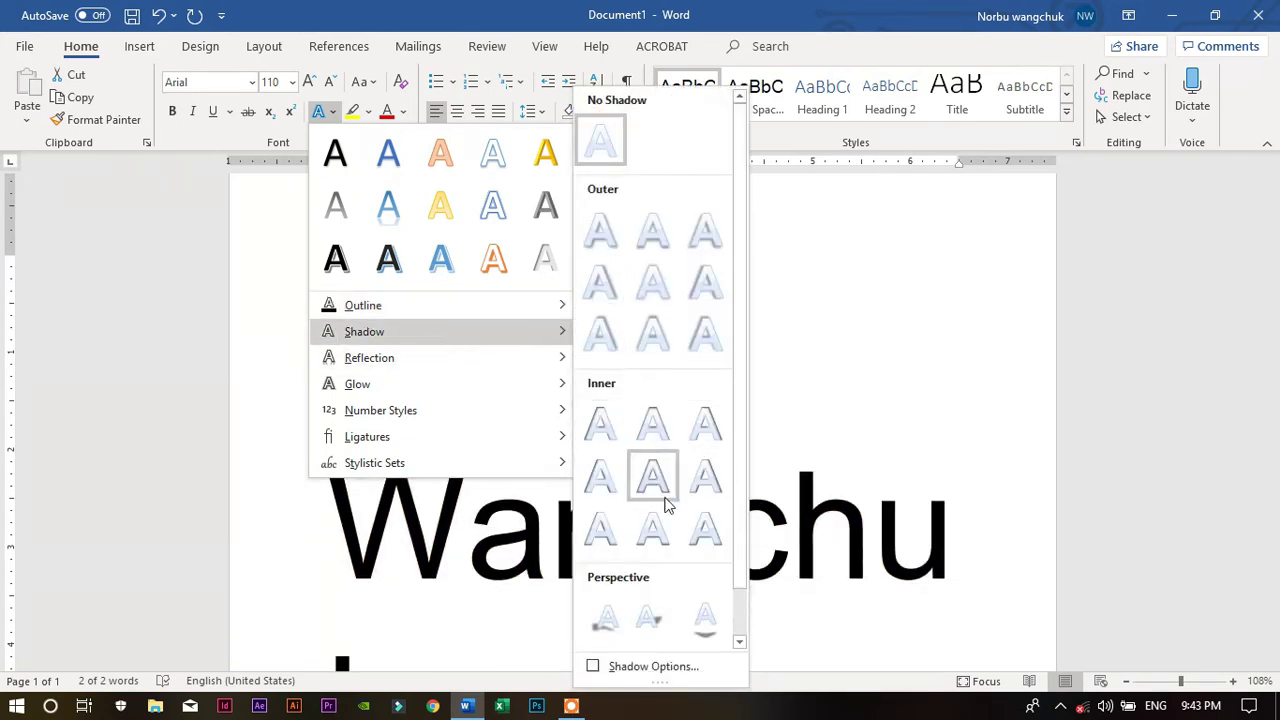
mouse_move(504, 358)
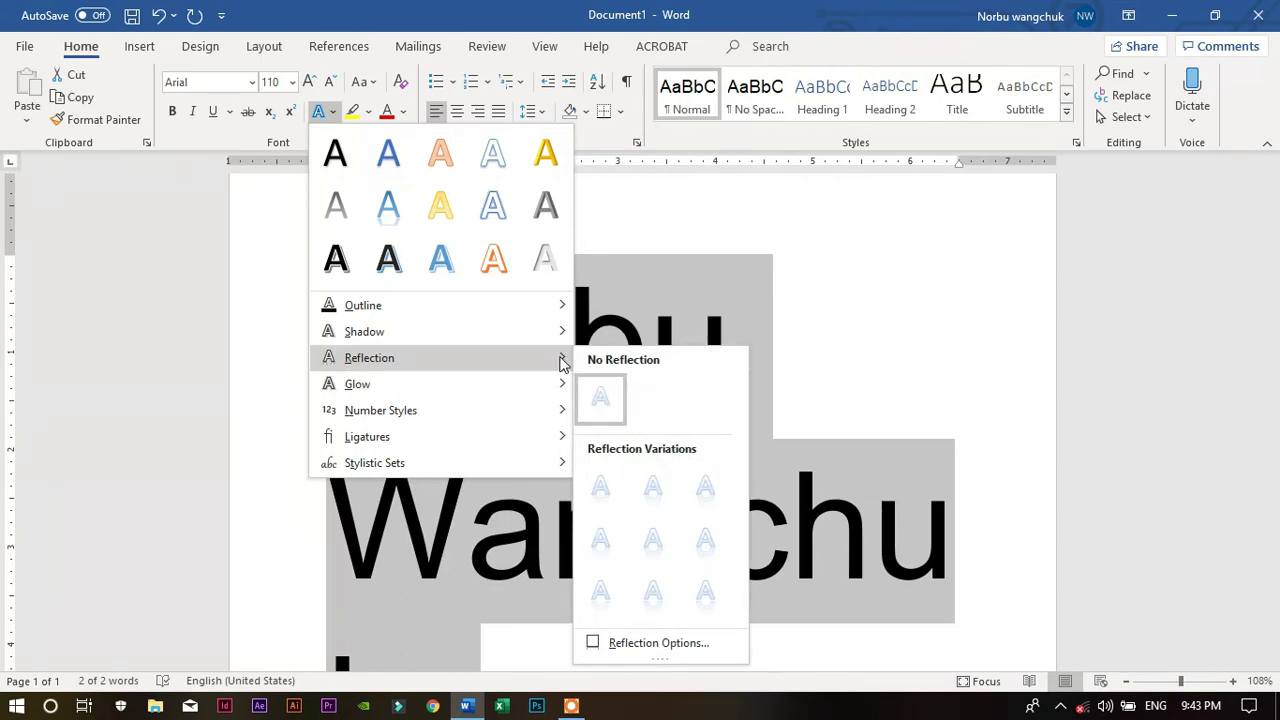
click(333, 116)
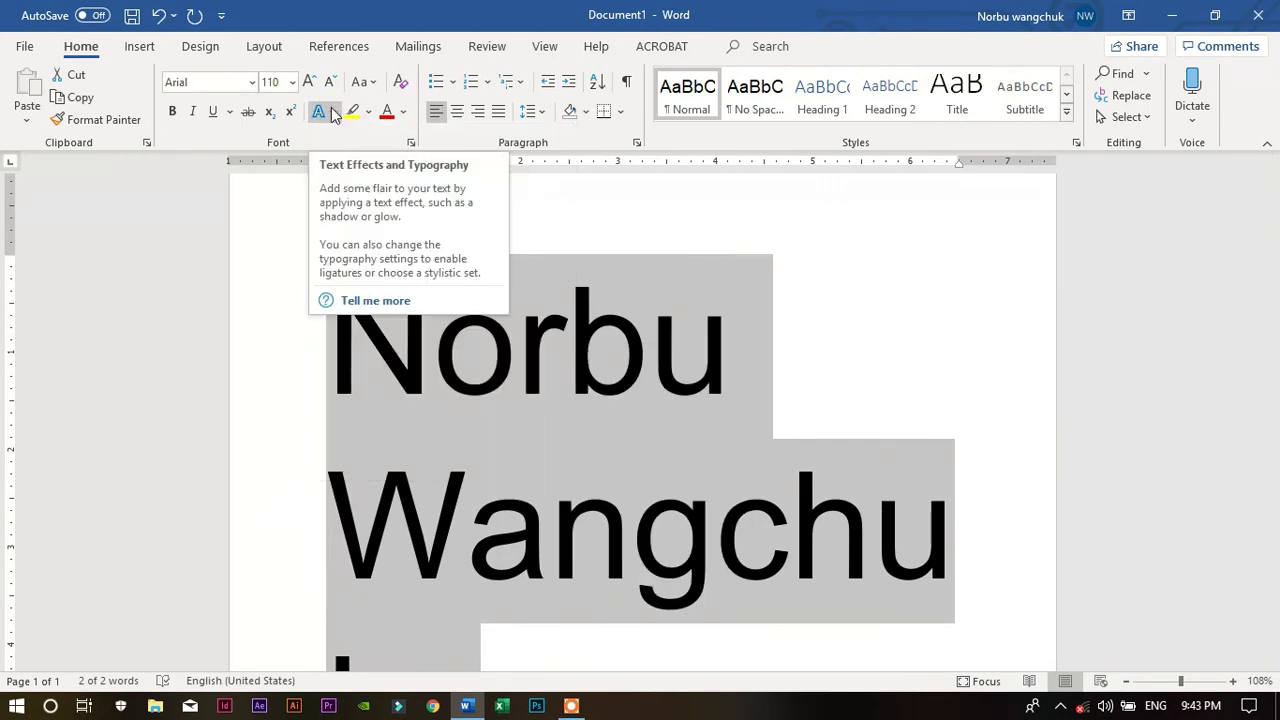
Apply the white-fill, blue-outline glow text effect and shrink the name to 90 pt
click(334, 114)
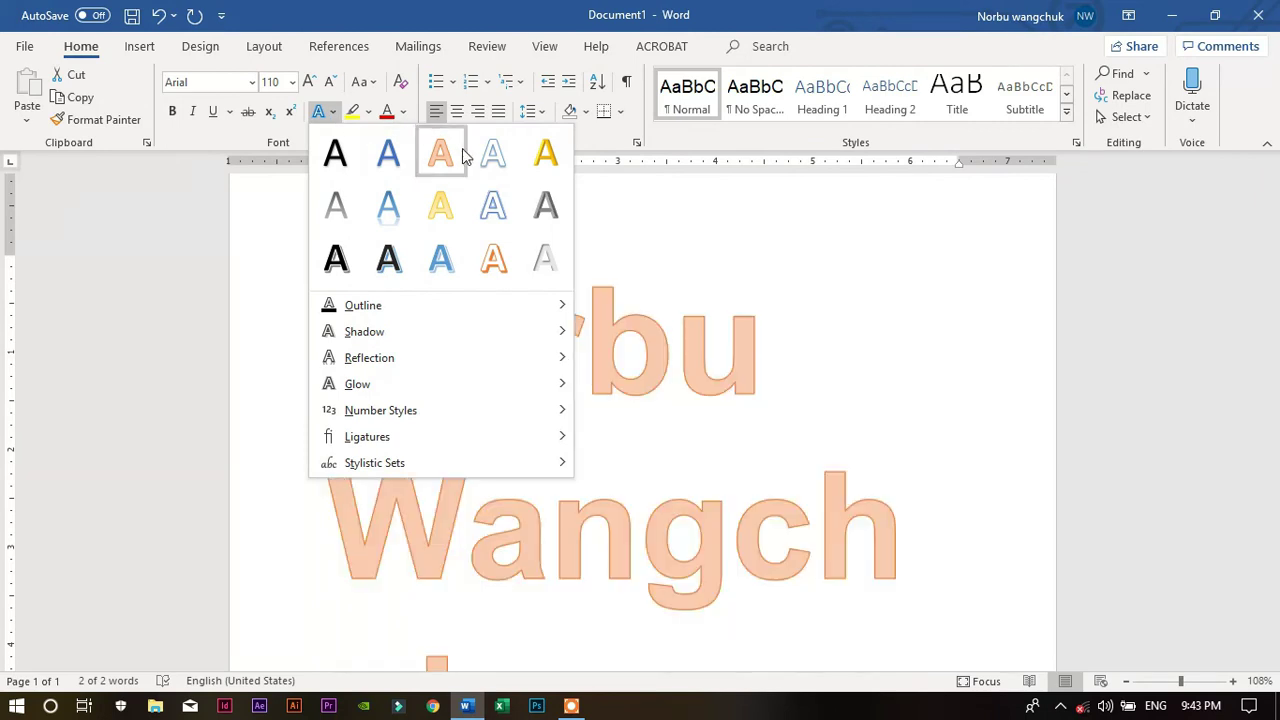
click(494, 207)
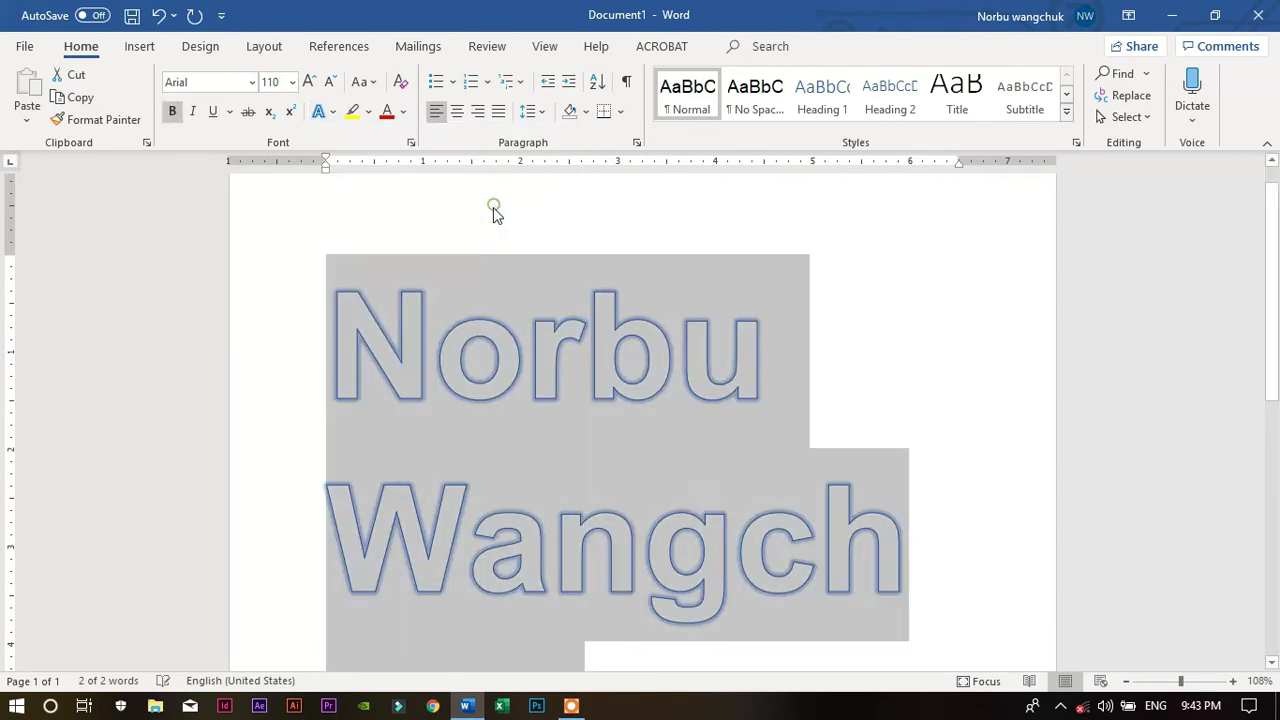
scroll(505, 388, down, 4)
scroll(507, 398, up, 3)
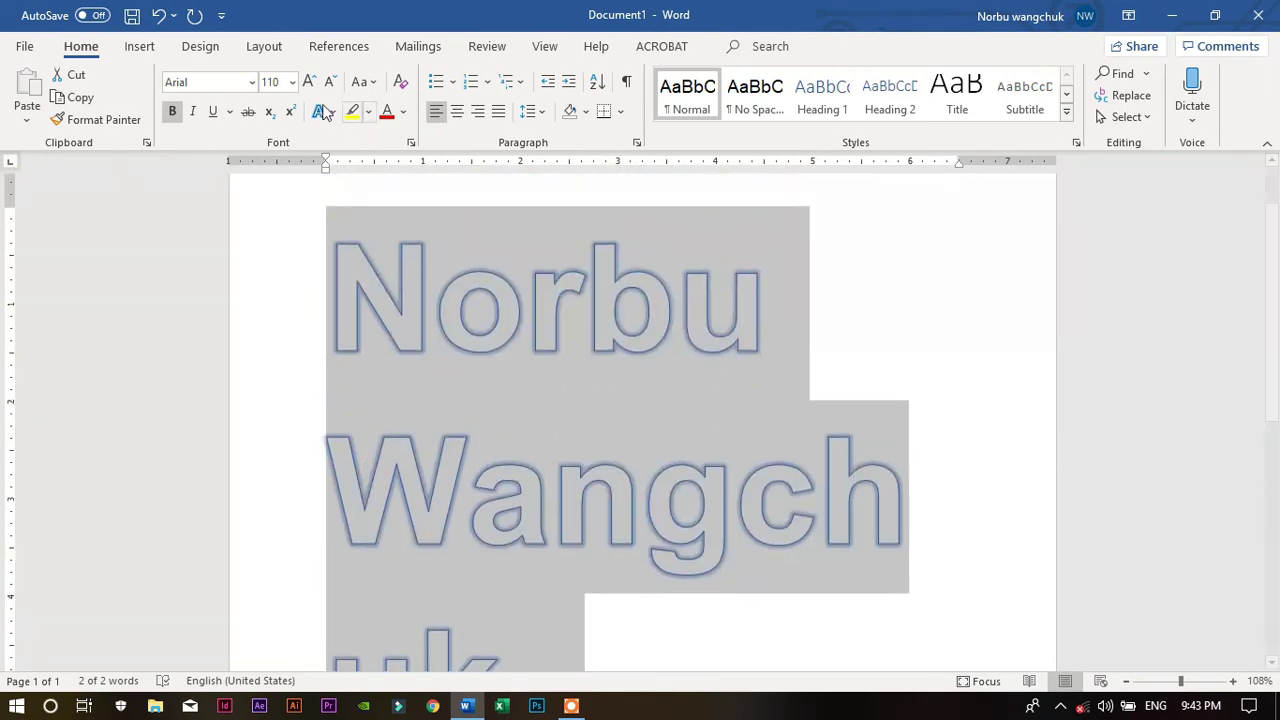
click(328, 82)
click(328, 82)
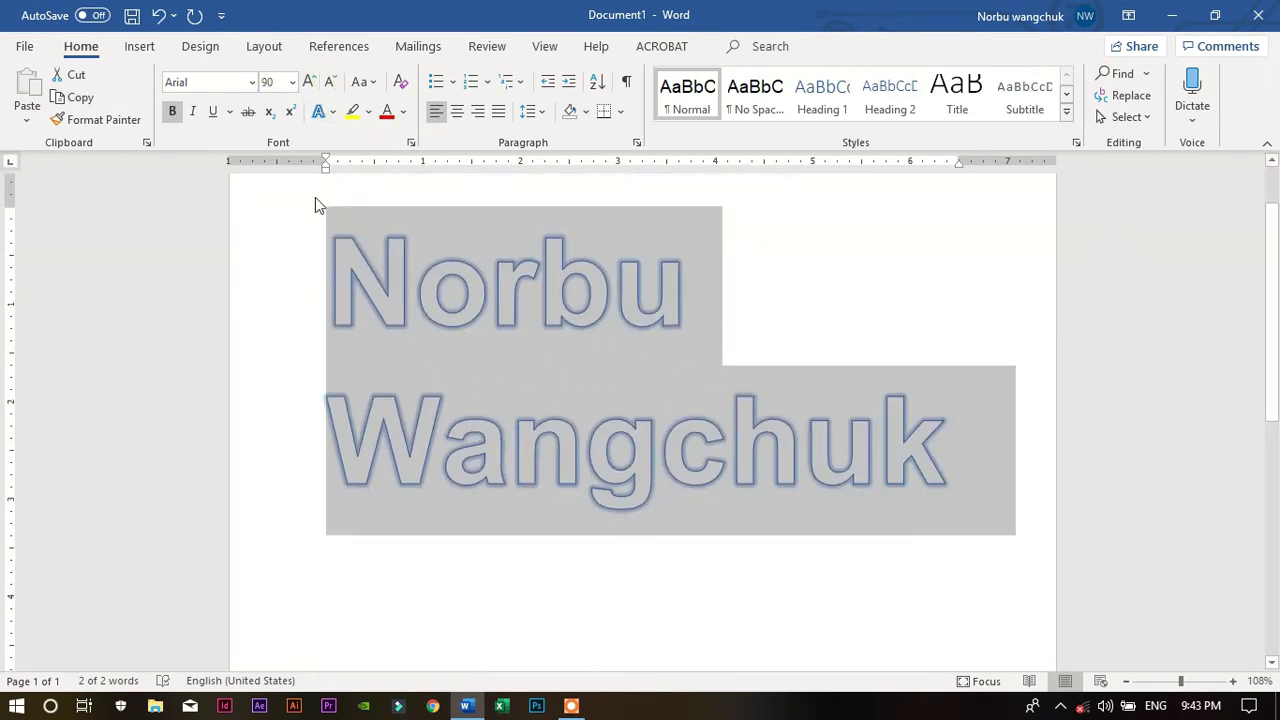
scroll(315, 197, up, 2)
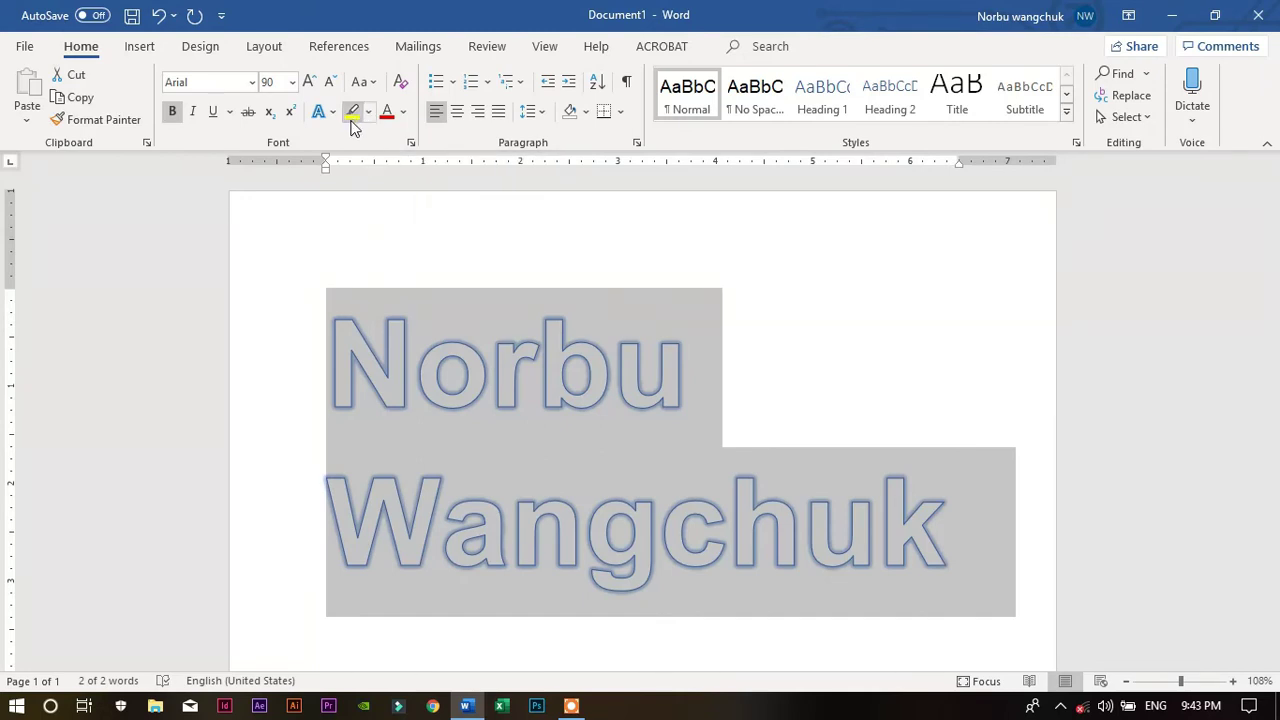
click(368, 113)
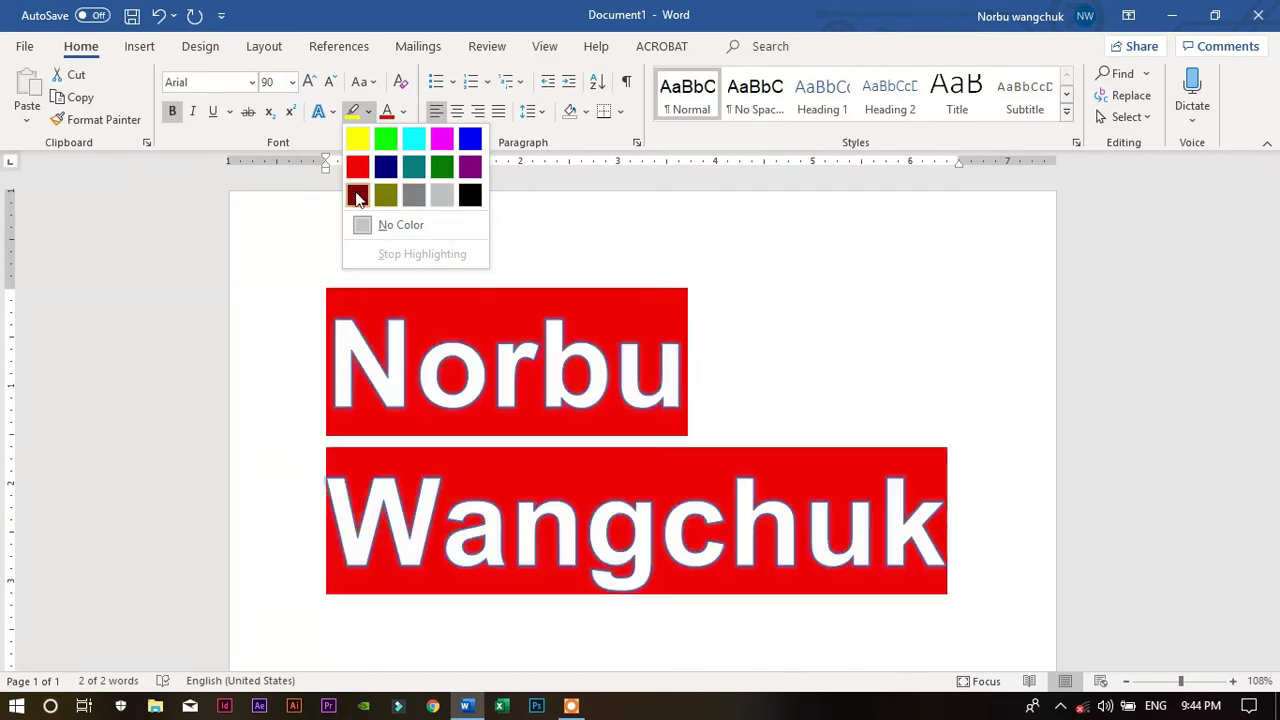
click(369, 114)
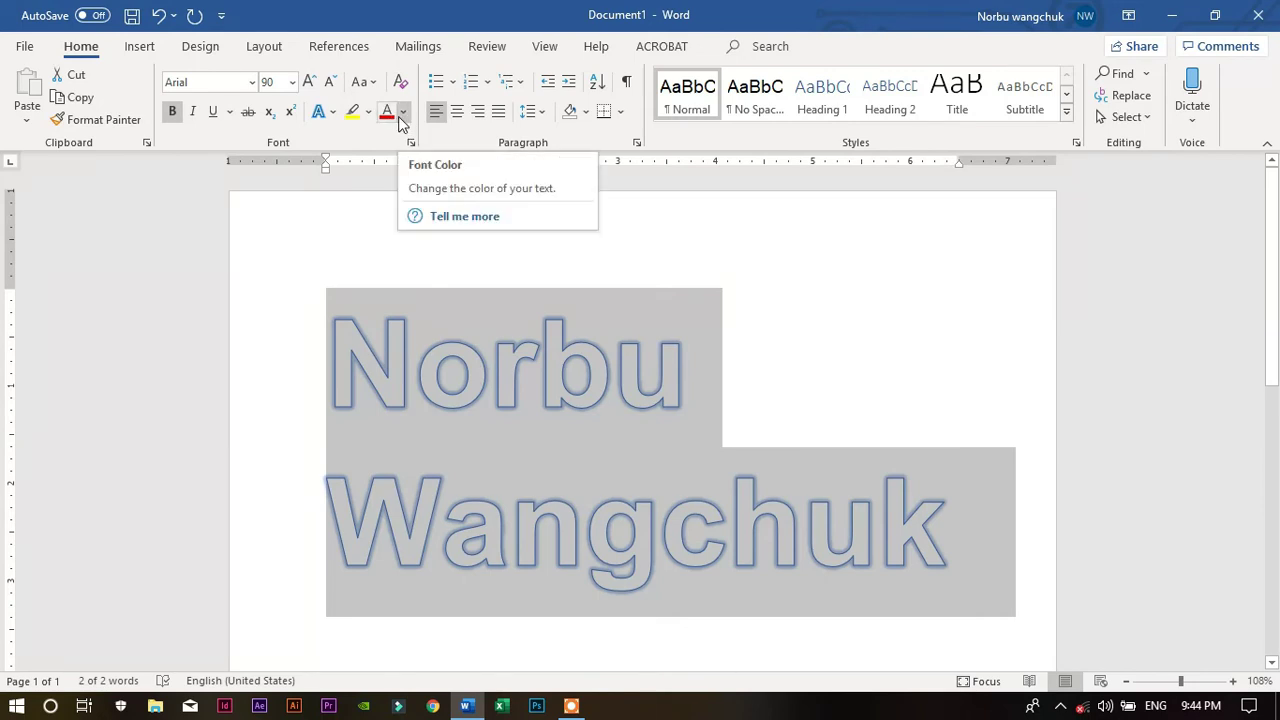
Colour the outlined name's letters with an orange theme font colour
click(402, 114)
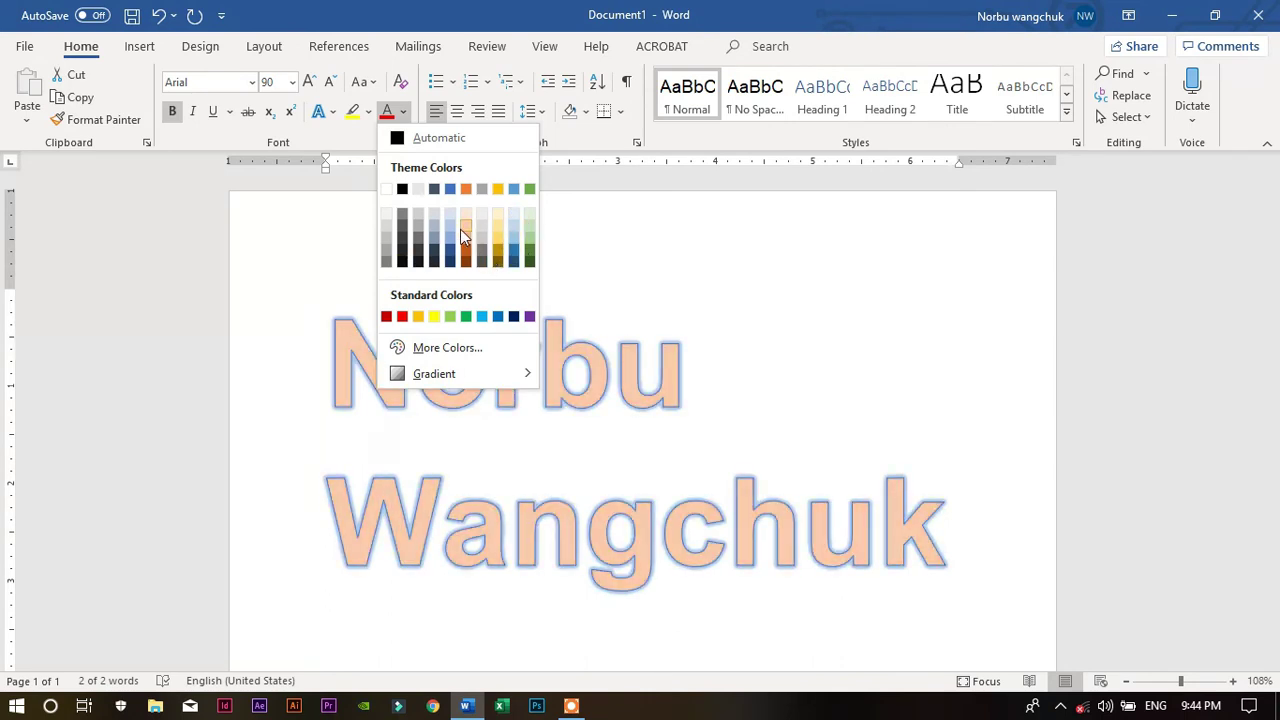
click(466, 243)
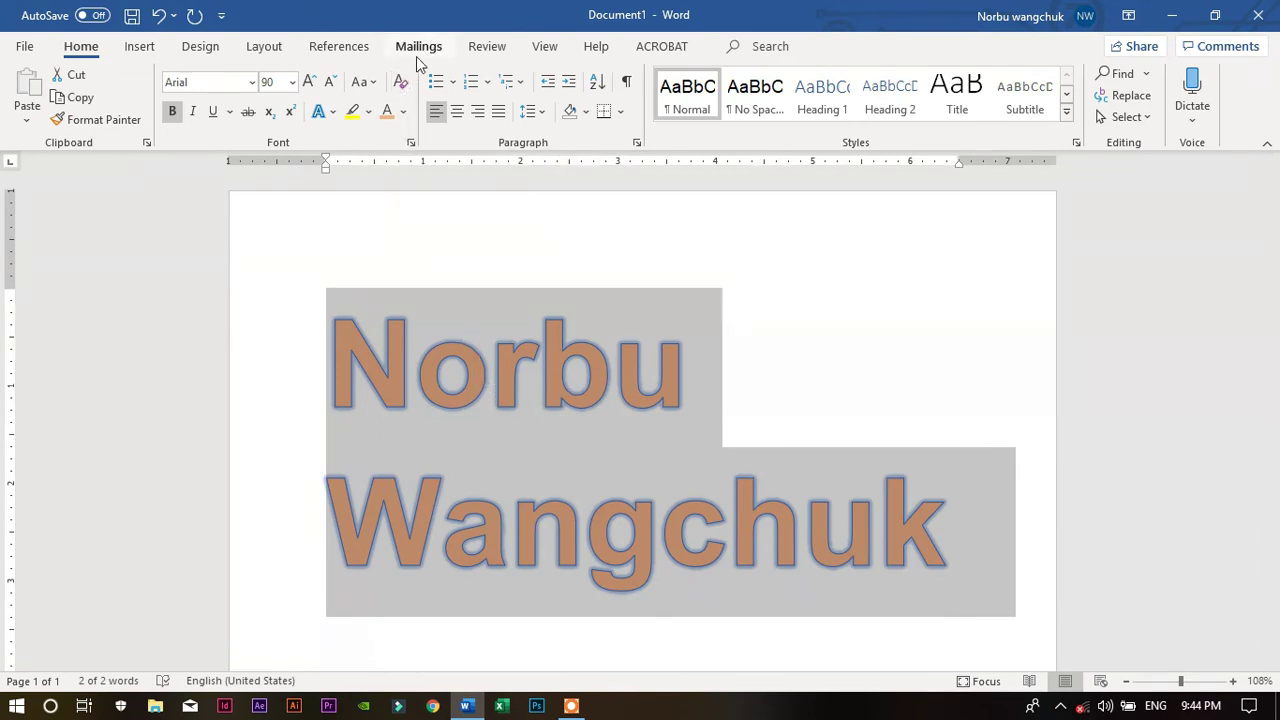
Select the name, apply Clear All Formatting, and confirm the Font dialog with OK
click(391, 309)
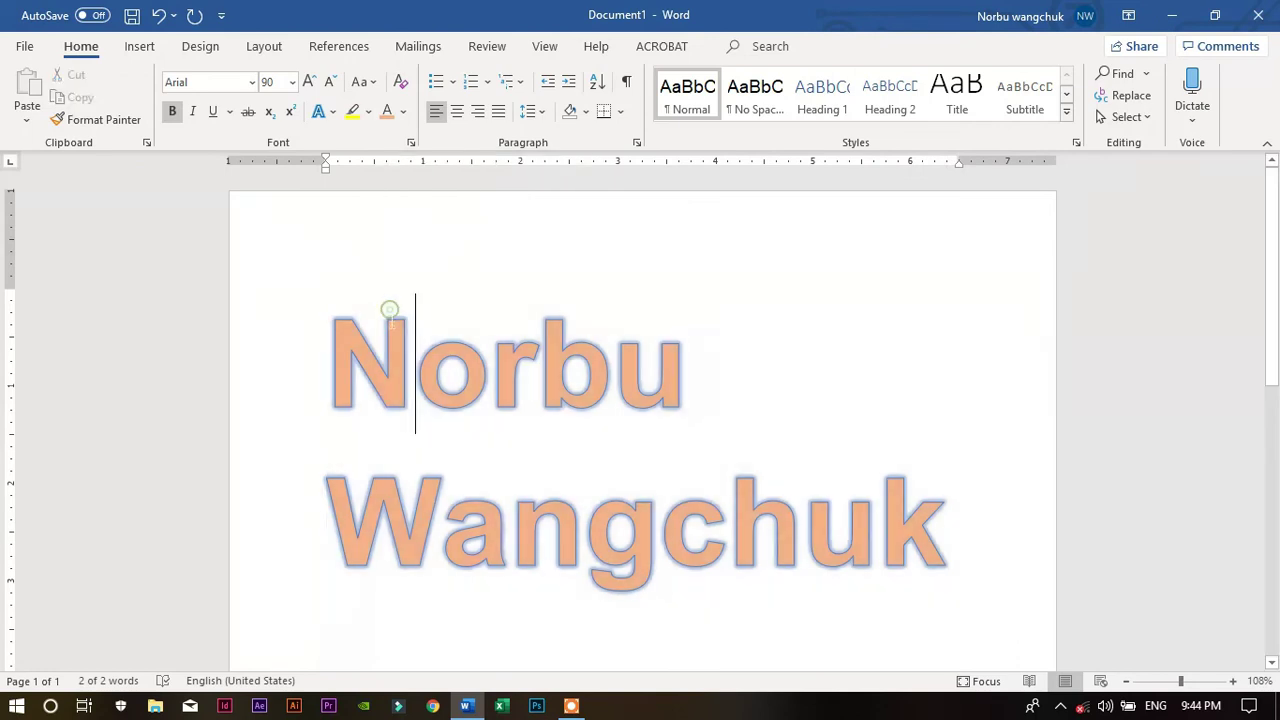
drag(327, 337, 960, 551)
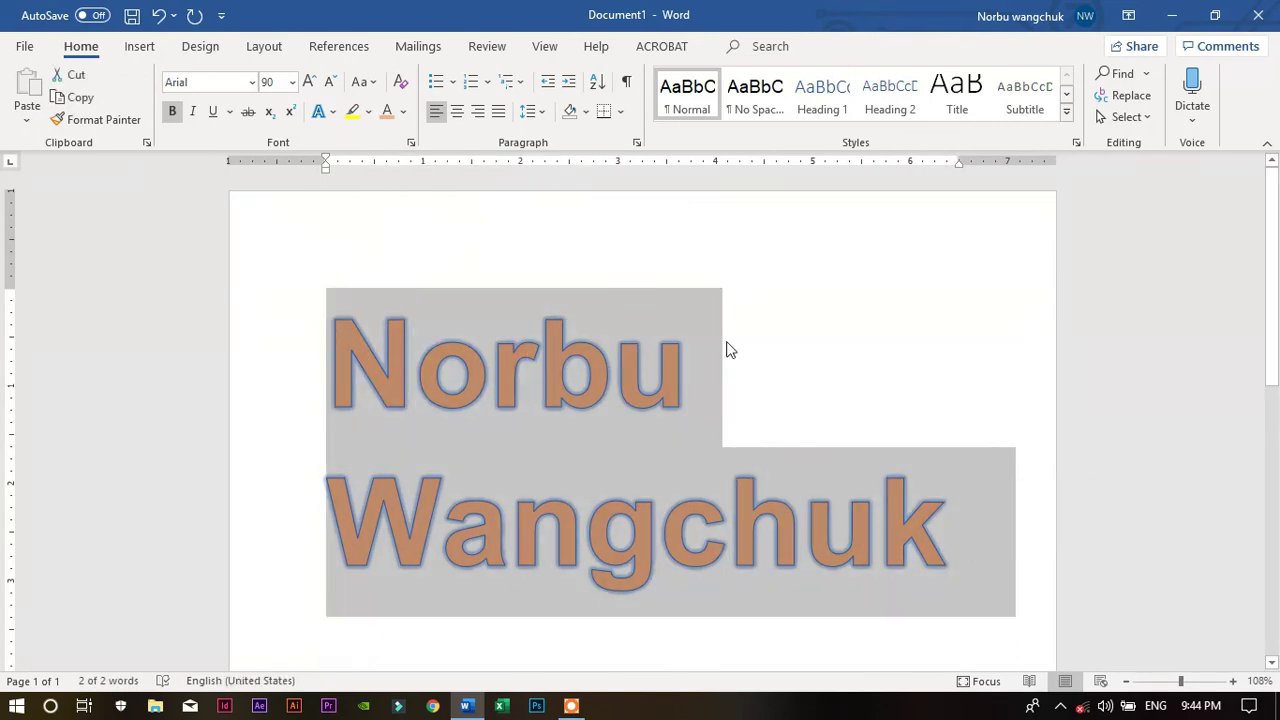
click(400, 84)
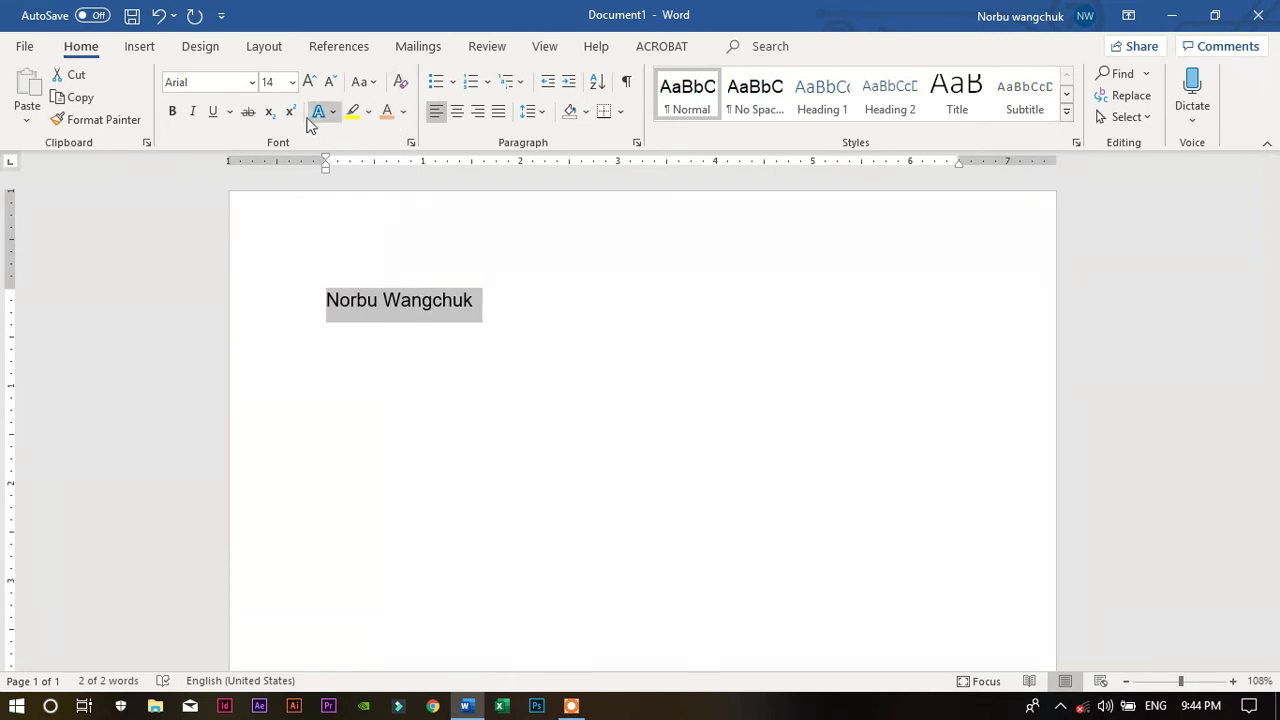
click(410, 144)
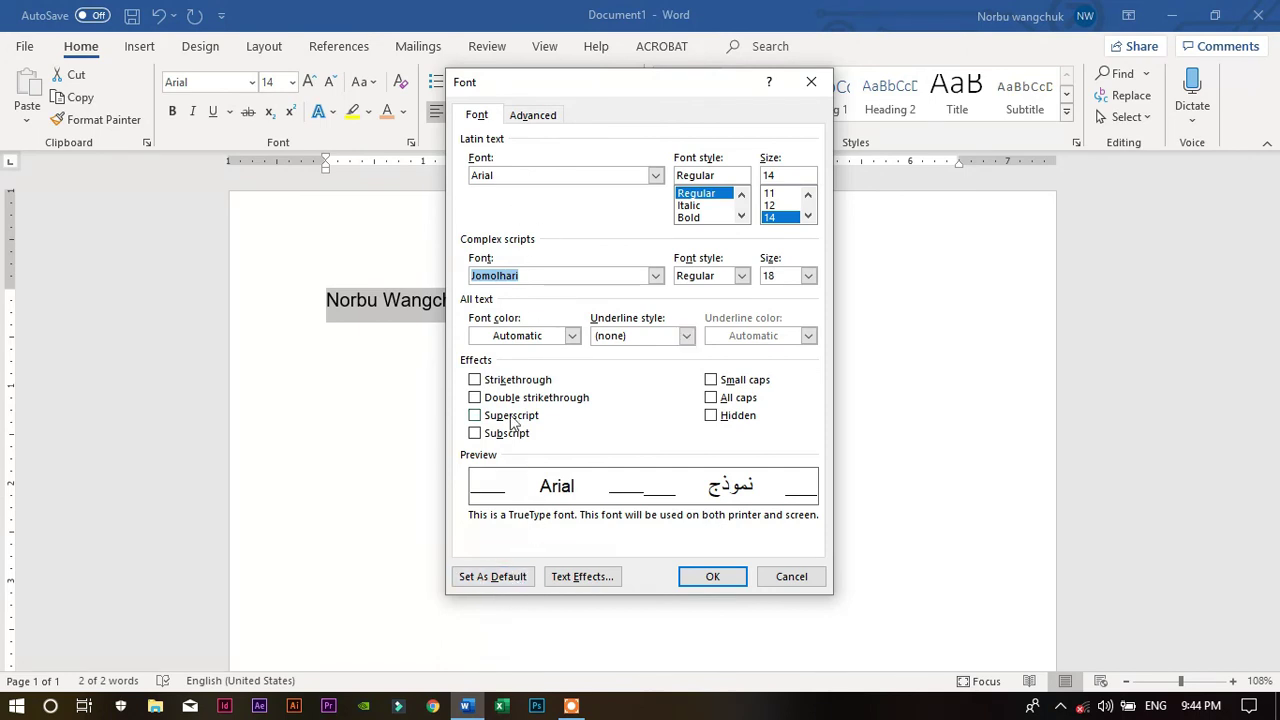
click(745, 583)
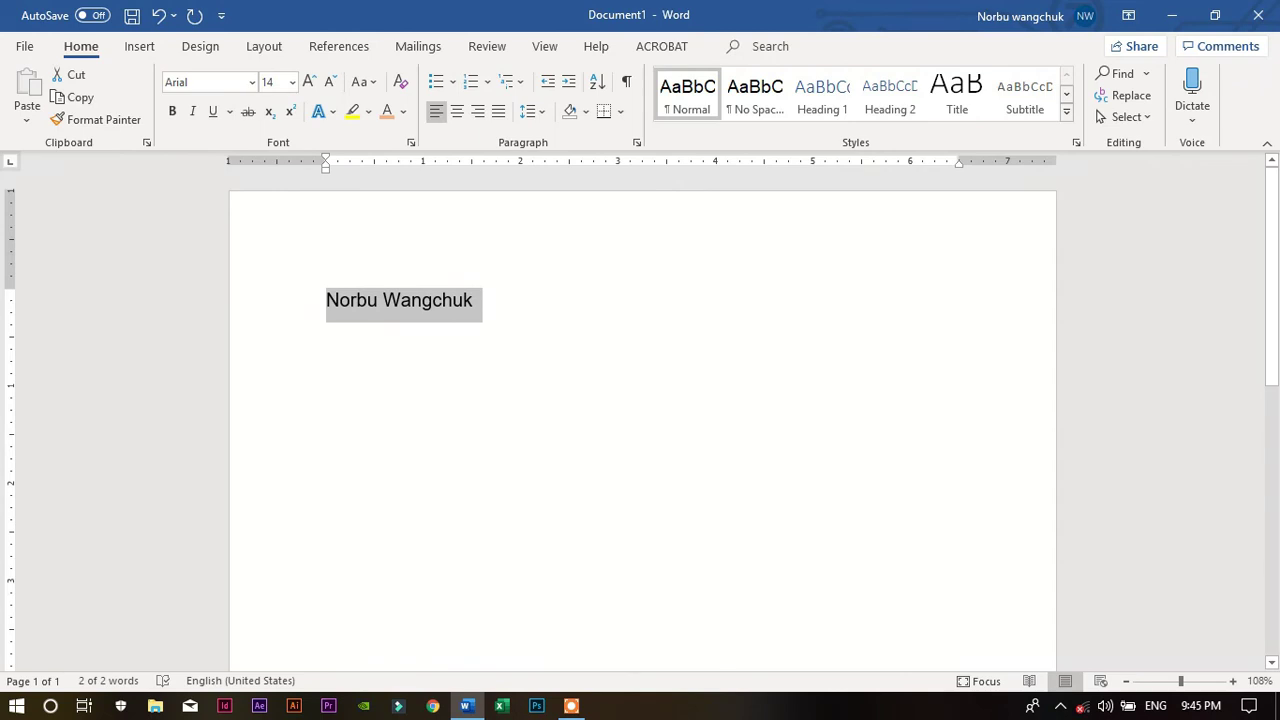
Reselect the name, clear all formatting, undo it with Ctrl+Z, and reselect both lines
click(612, 380)
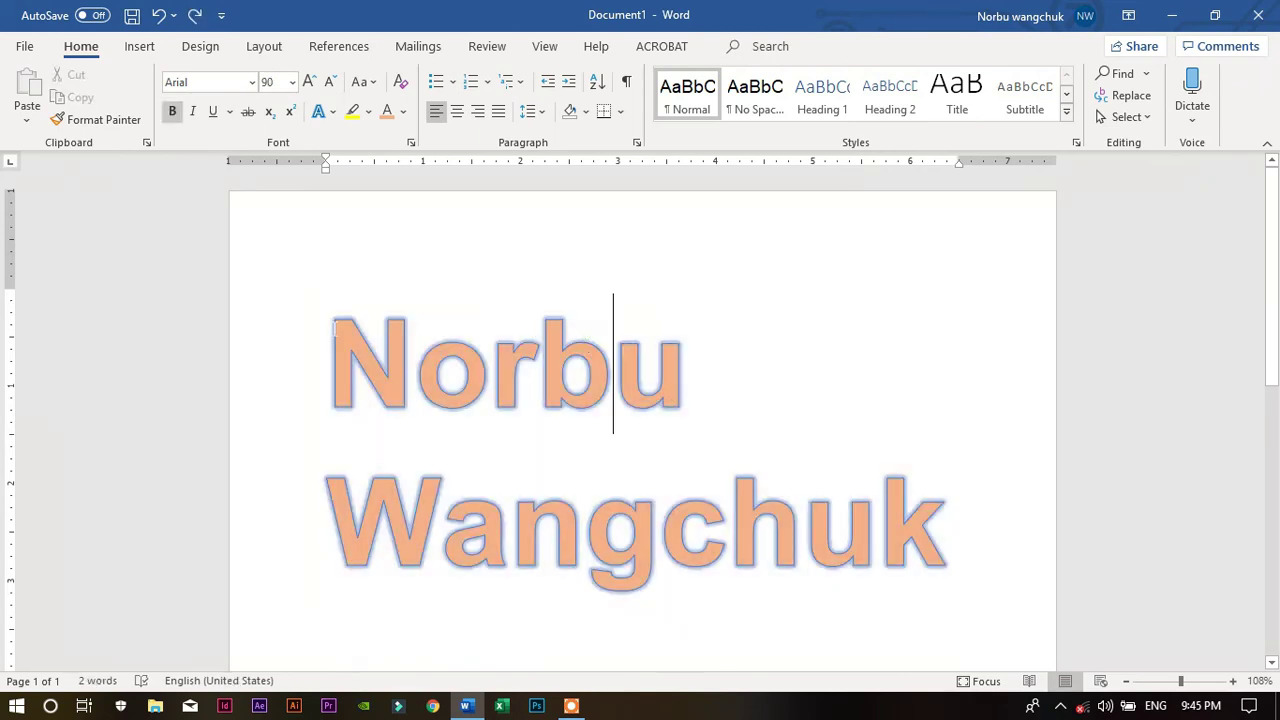
drag(330, 330, 979, 558)
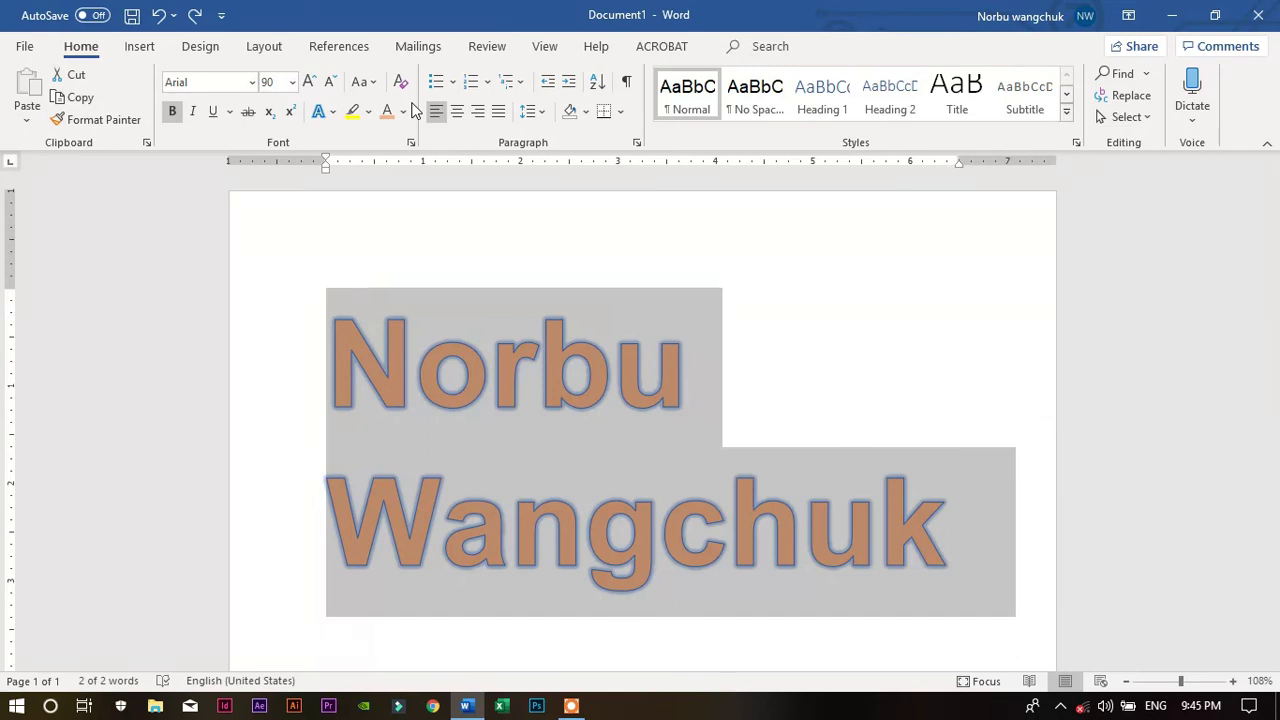
click(399, 83)
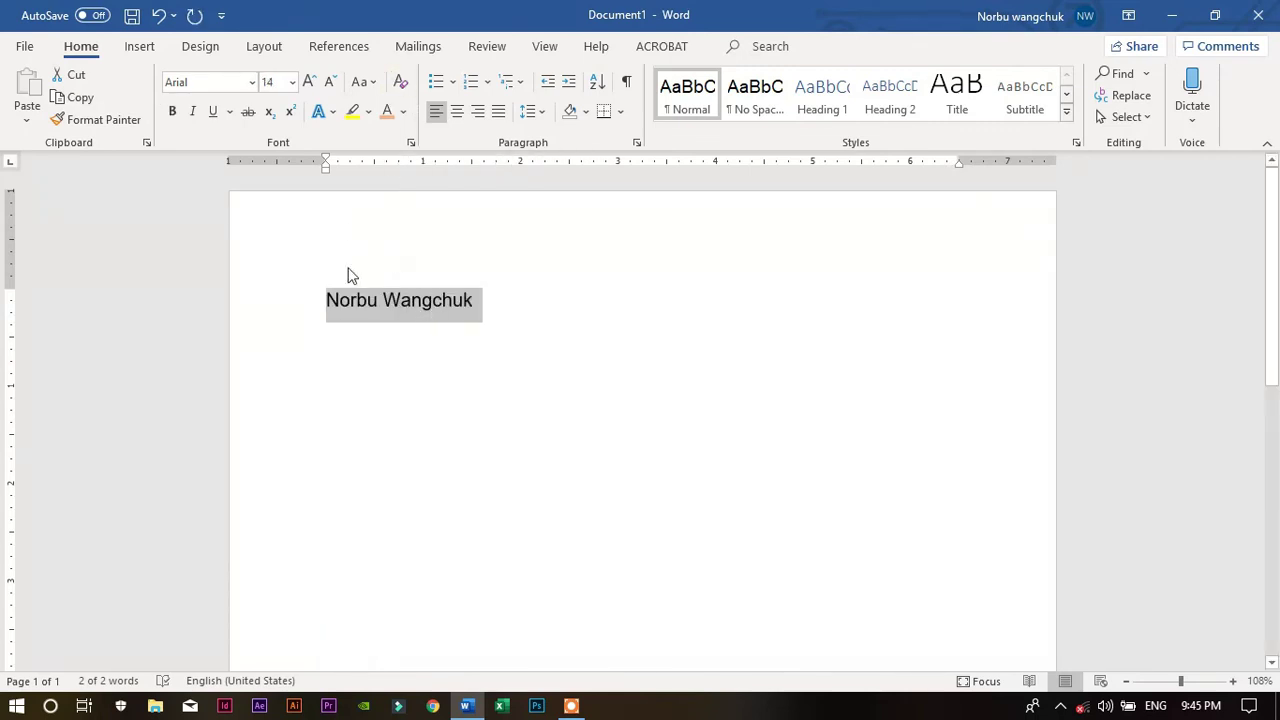
key(ctrl+z)
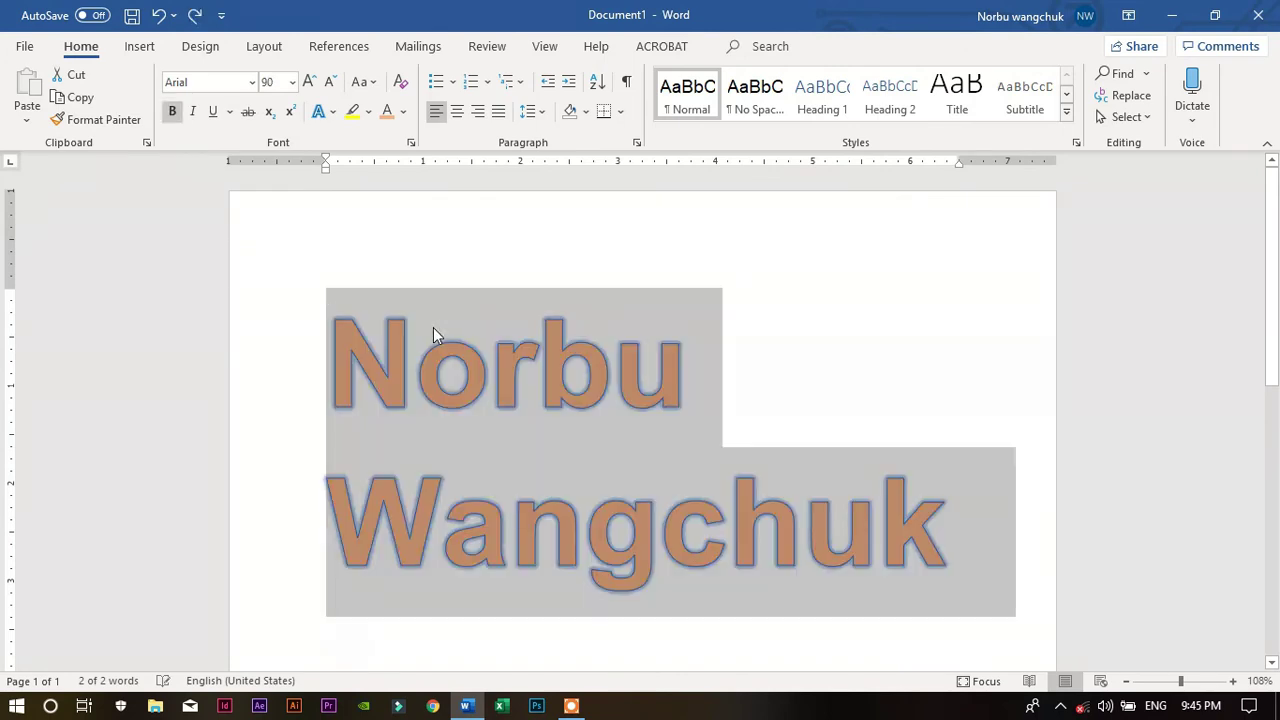
click(521, 362)
drag(950, 530, 352, 242)
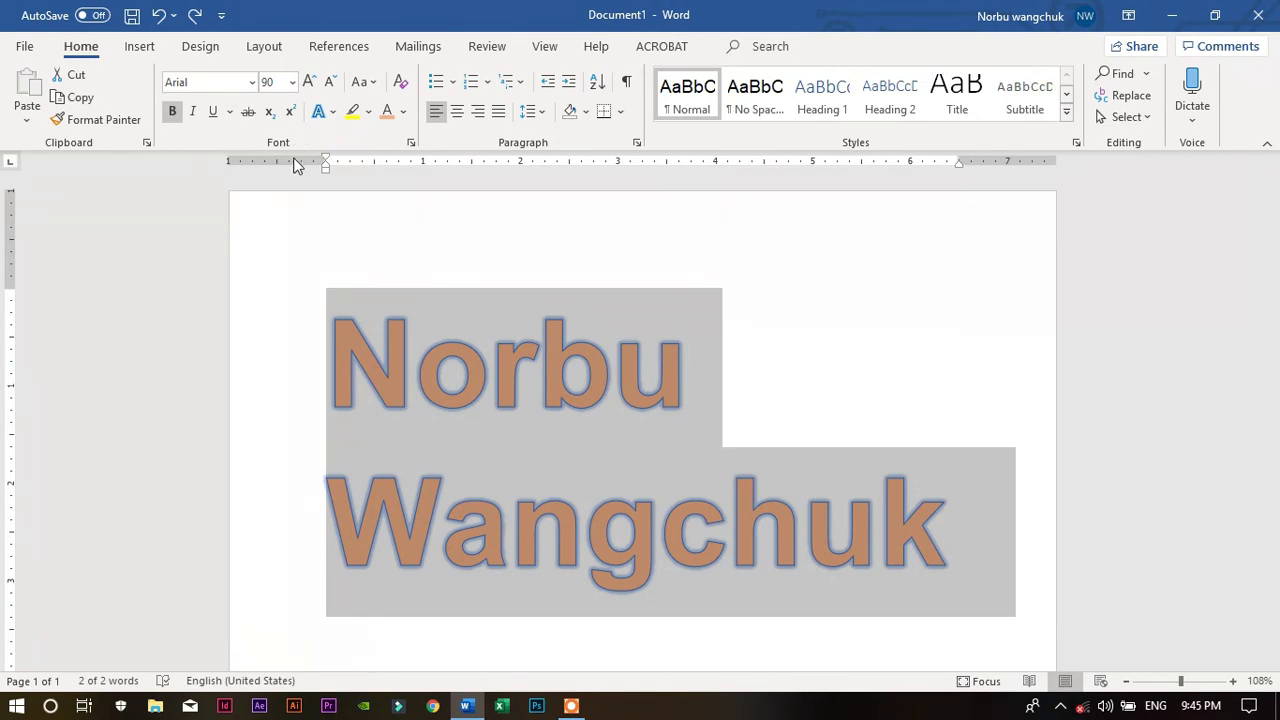
Try lowercase and UPPERCASE on the name, then settle on Sentence case
click(377, 84)
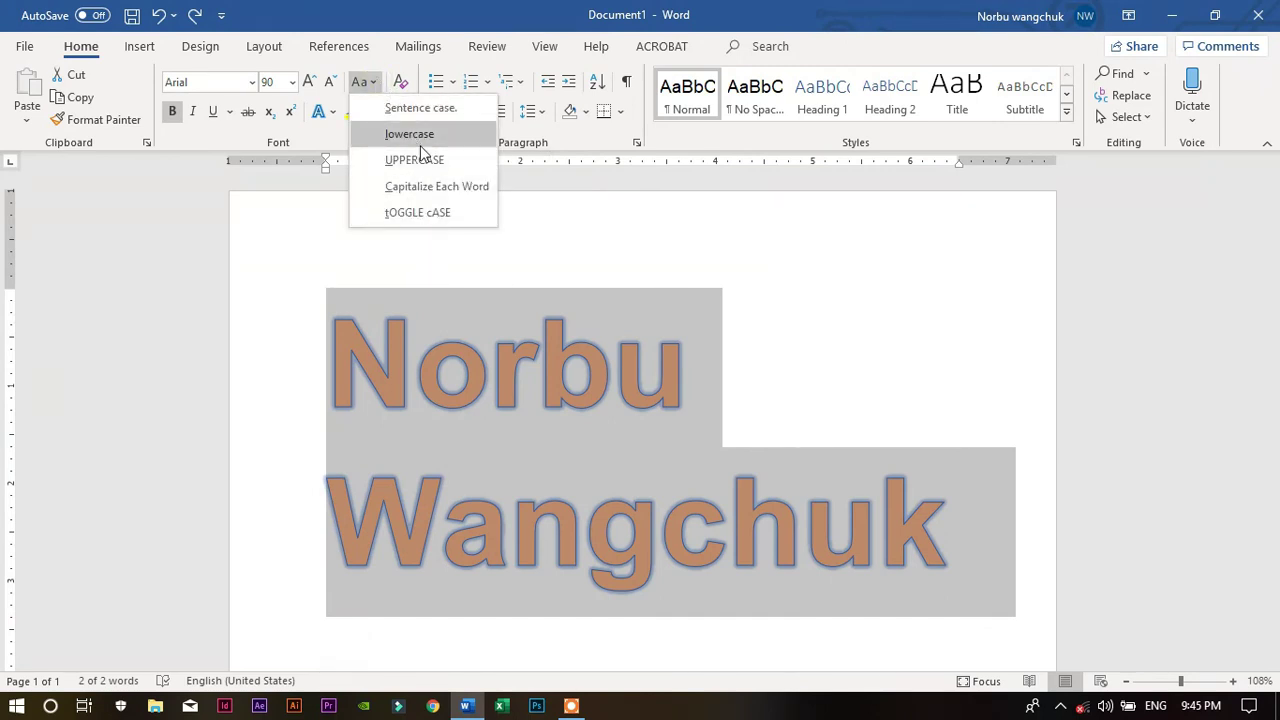
click(420, 142)
click(376, 86)
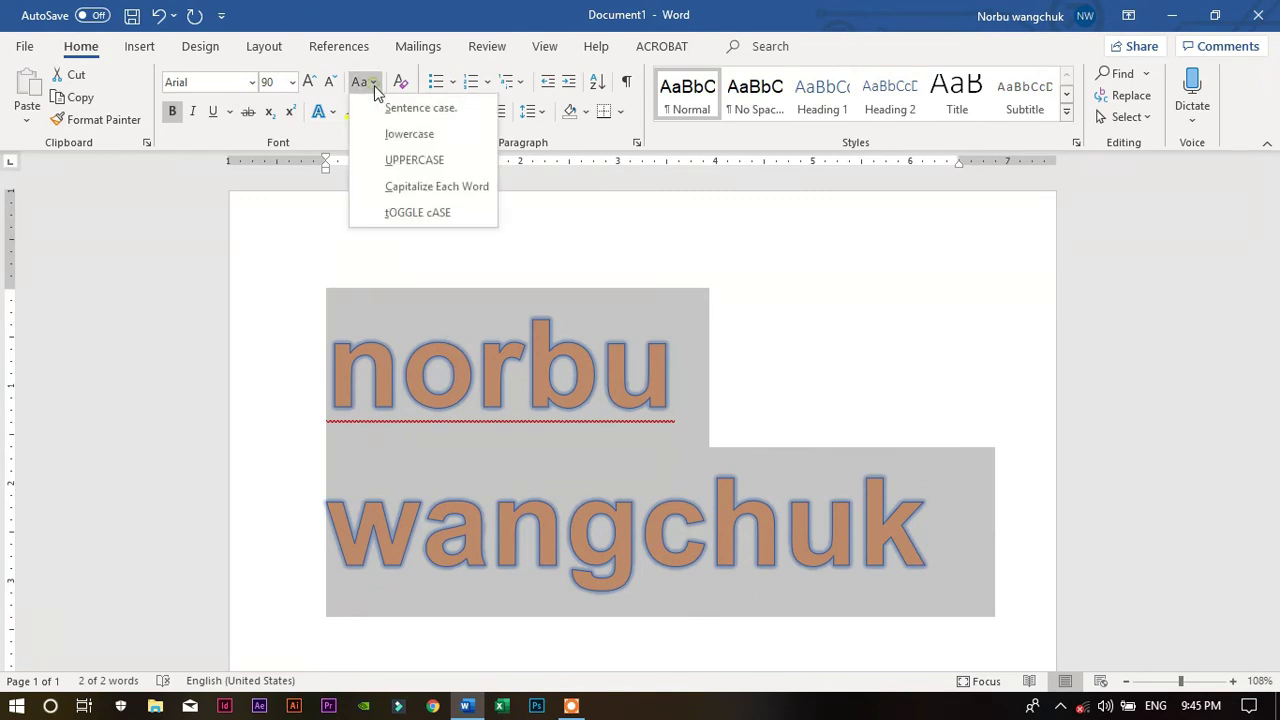
click(410, 163)
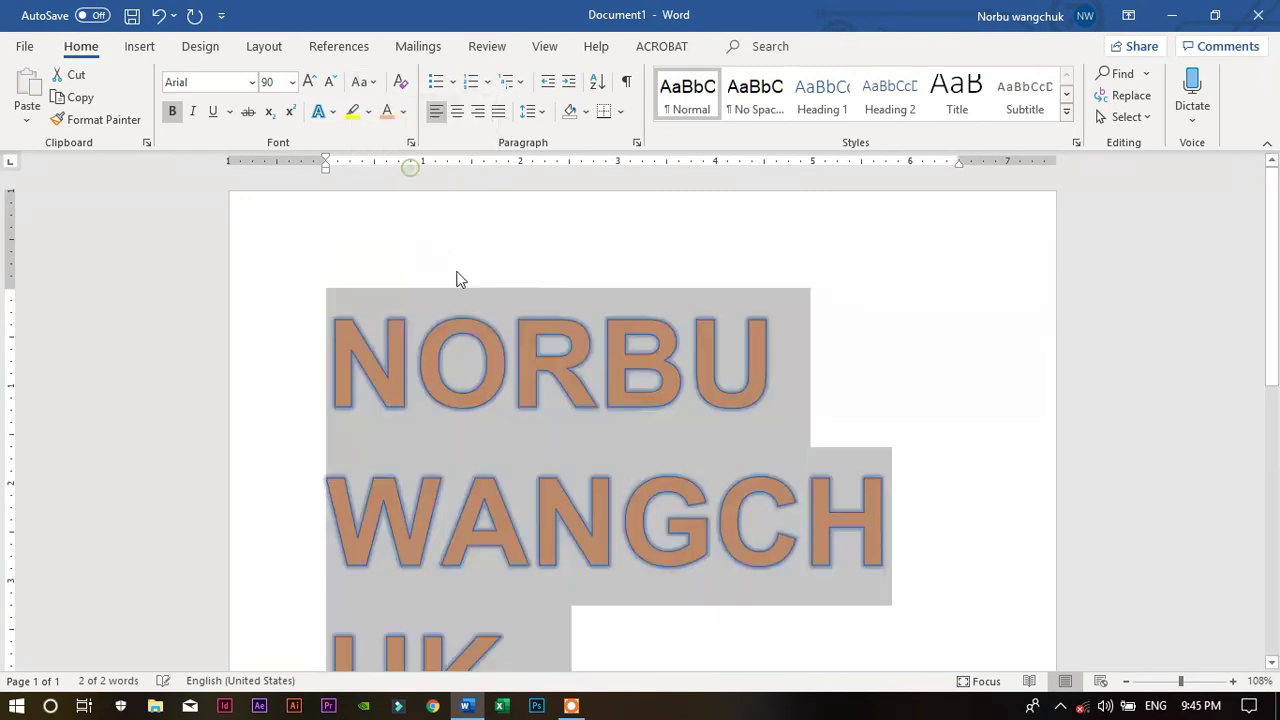
click(362, 82)
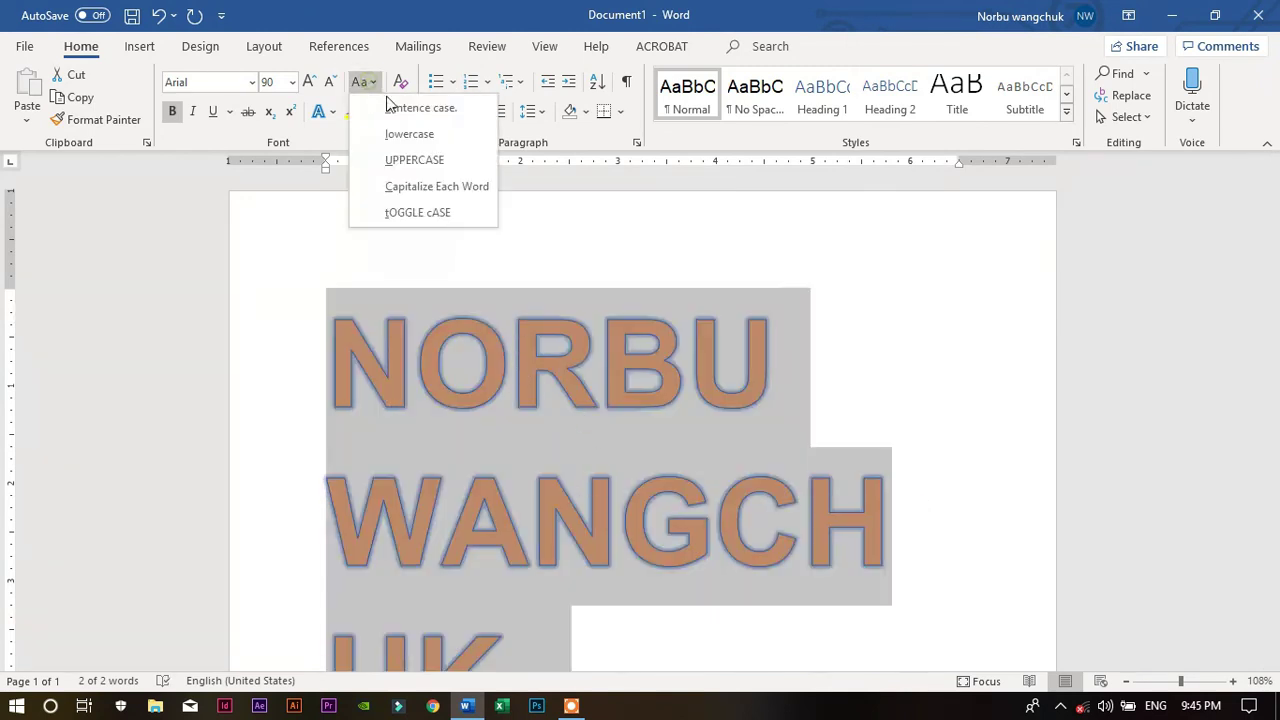
click(410, 107)
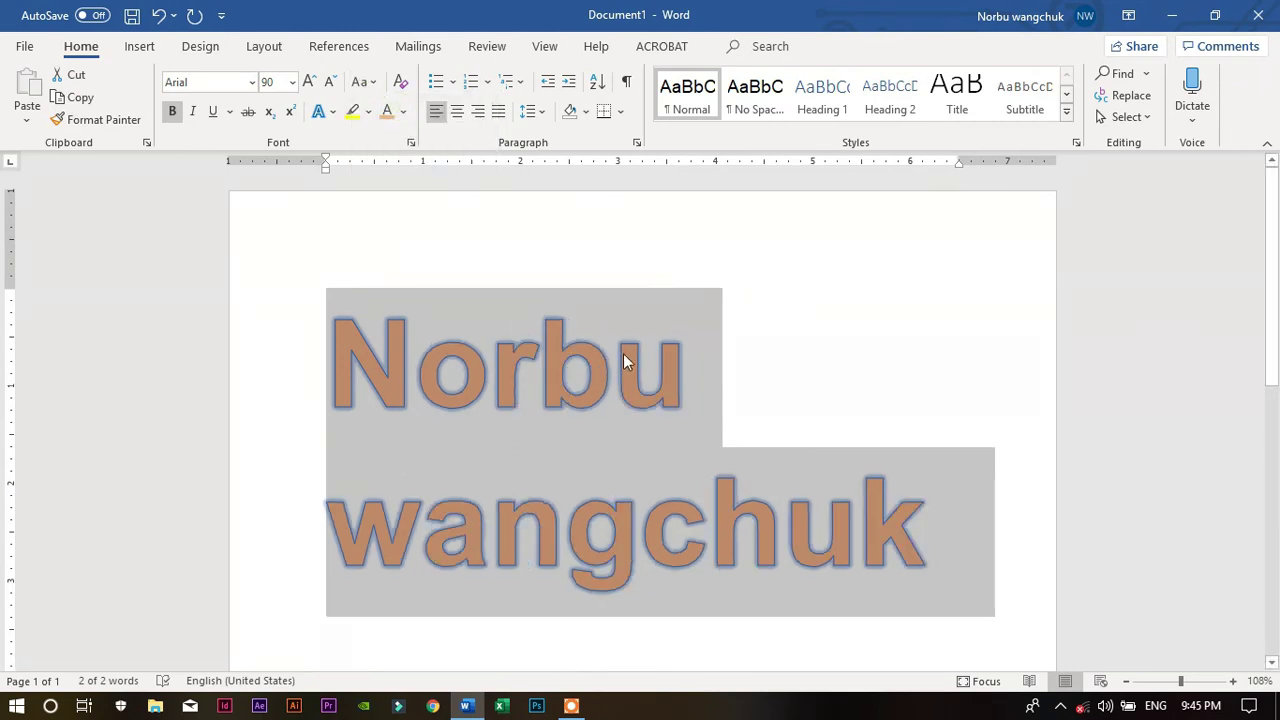
click(362, 82)
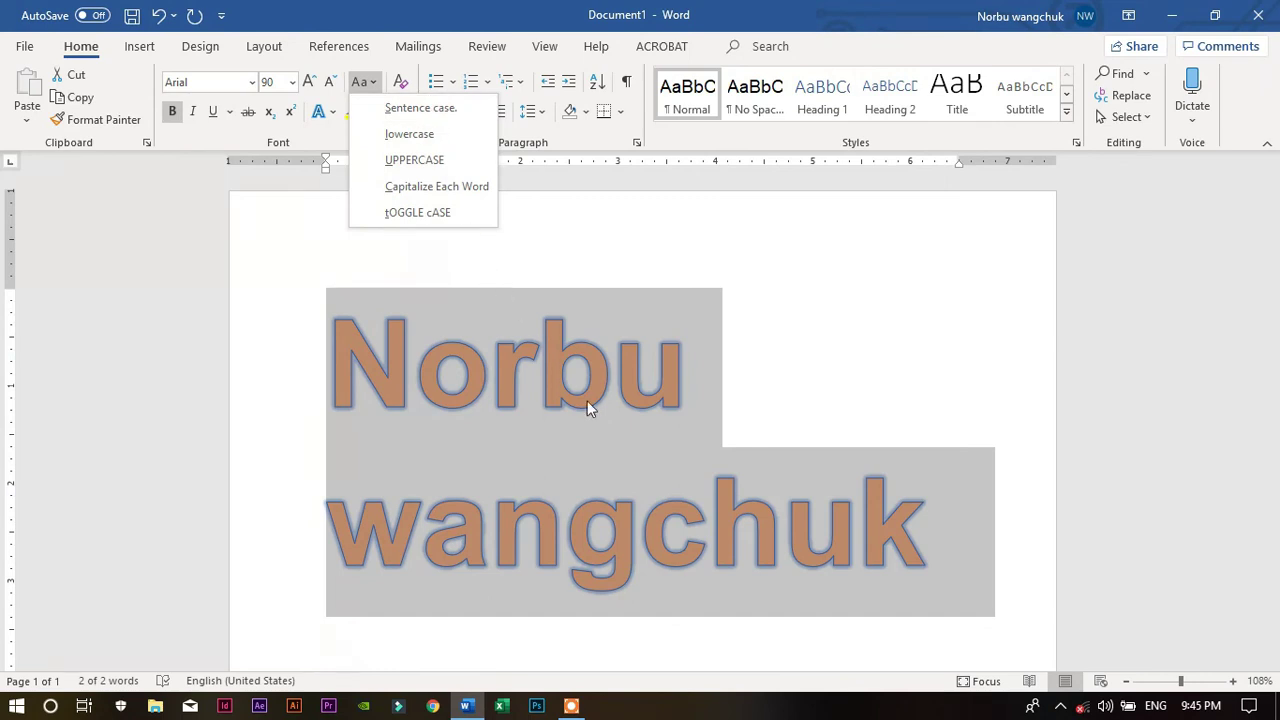
click(362, 82)
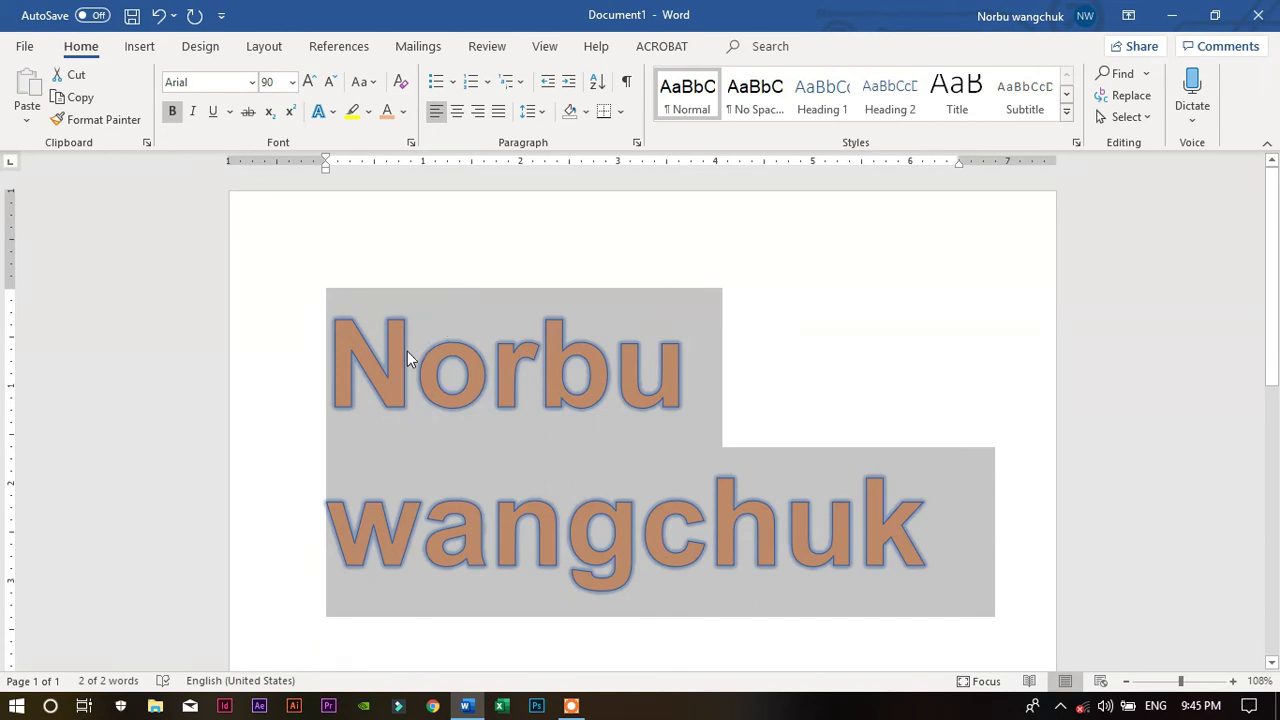
key(alt)
key(alt)
Delete the English name by selecting all text with Ctrl+A and pressing Delete
click(403, 349)
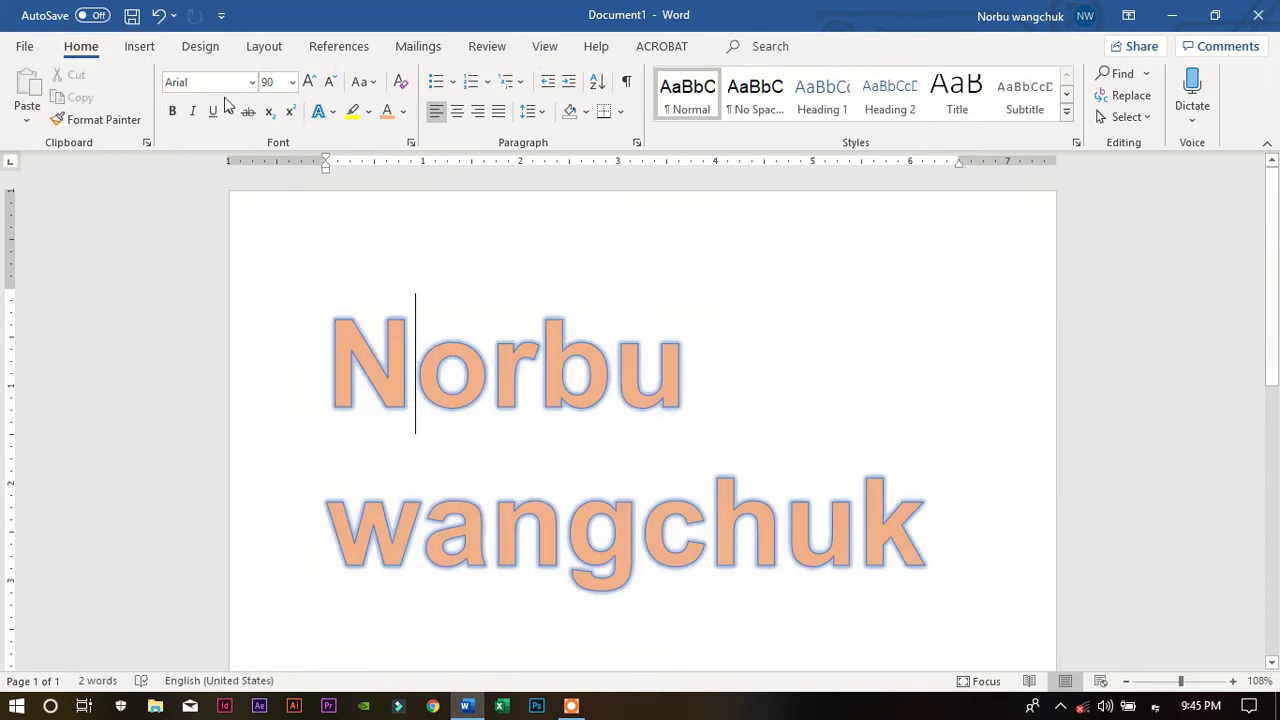
click(253, 89)
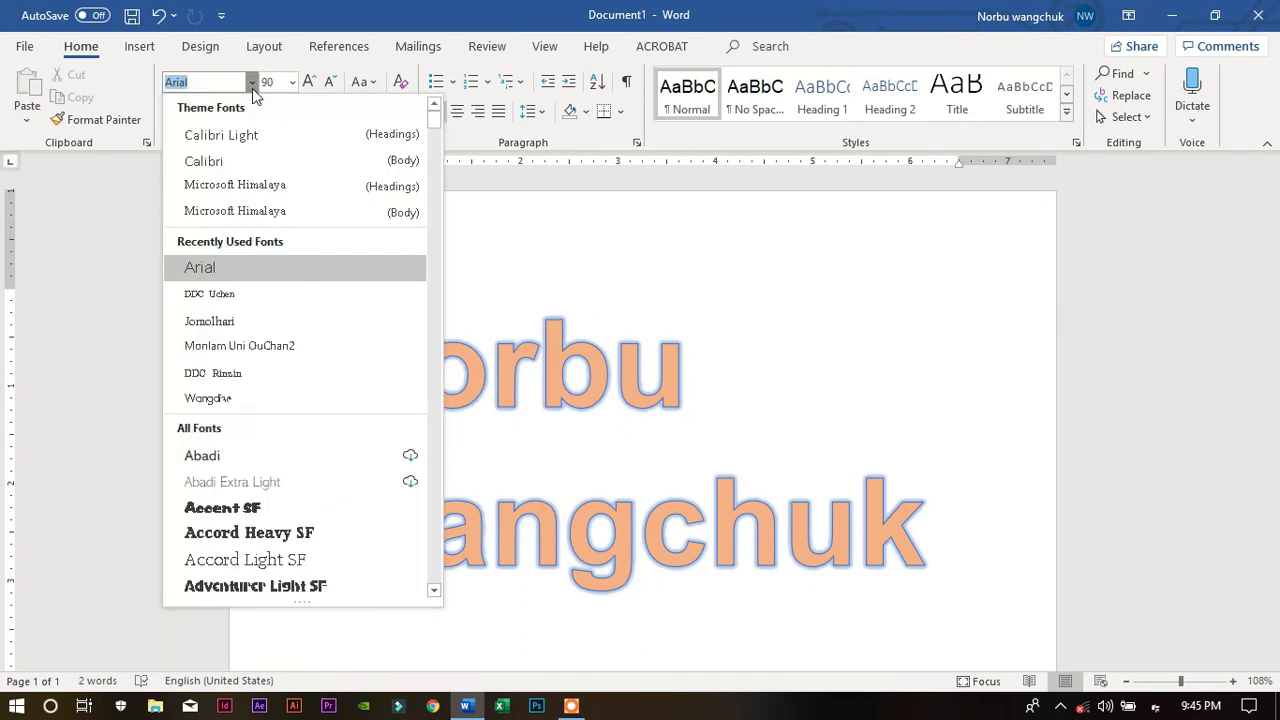
key(Escape)
key(ctrl+a)
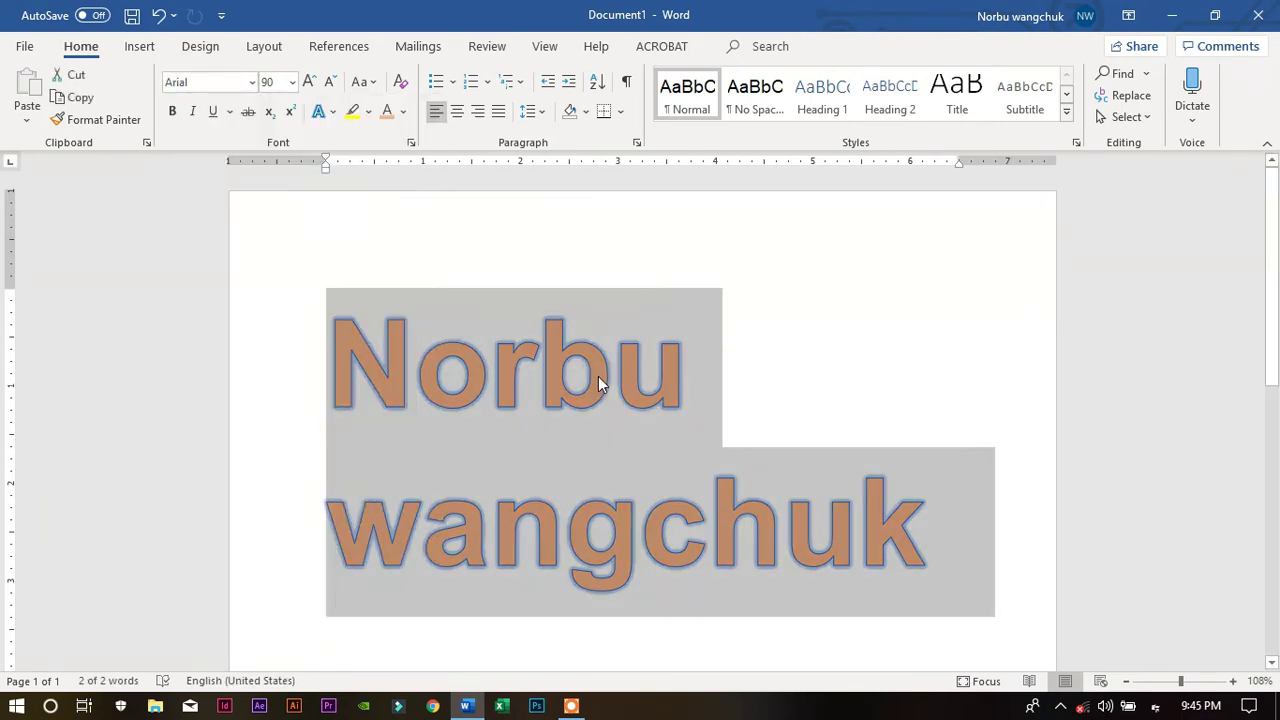
key(Delete)
Switch the font to Jomolhari and type the person's name in Dzongkha, correcting its final letters
click(251, 81)
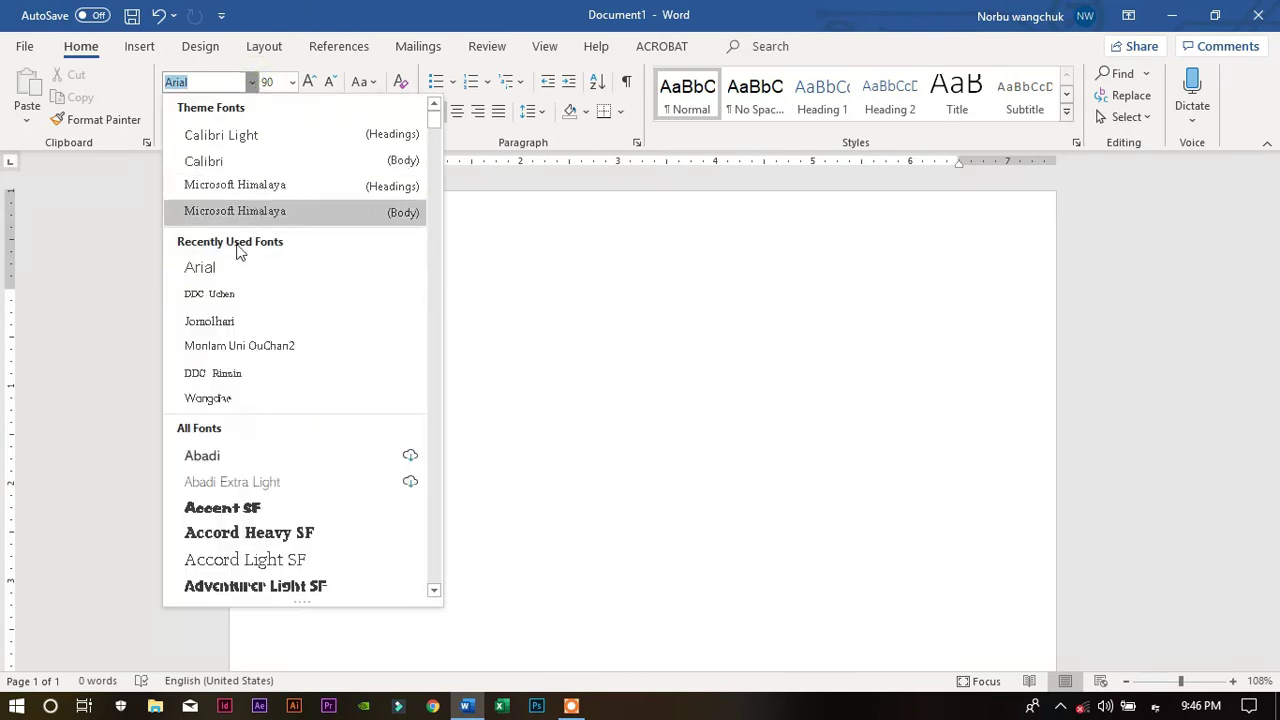
click(252, 322)
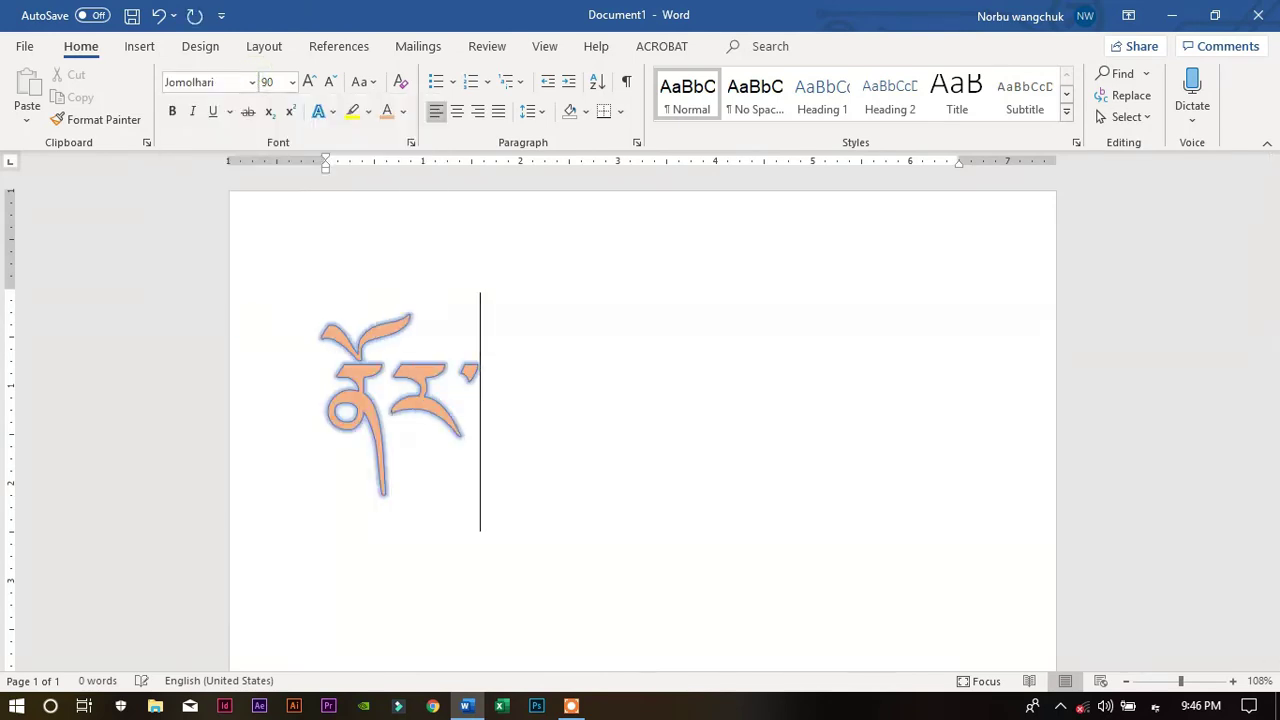
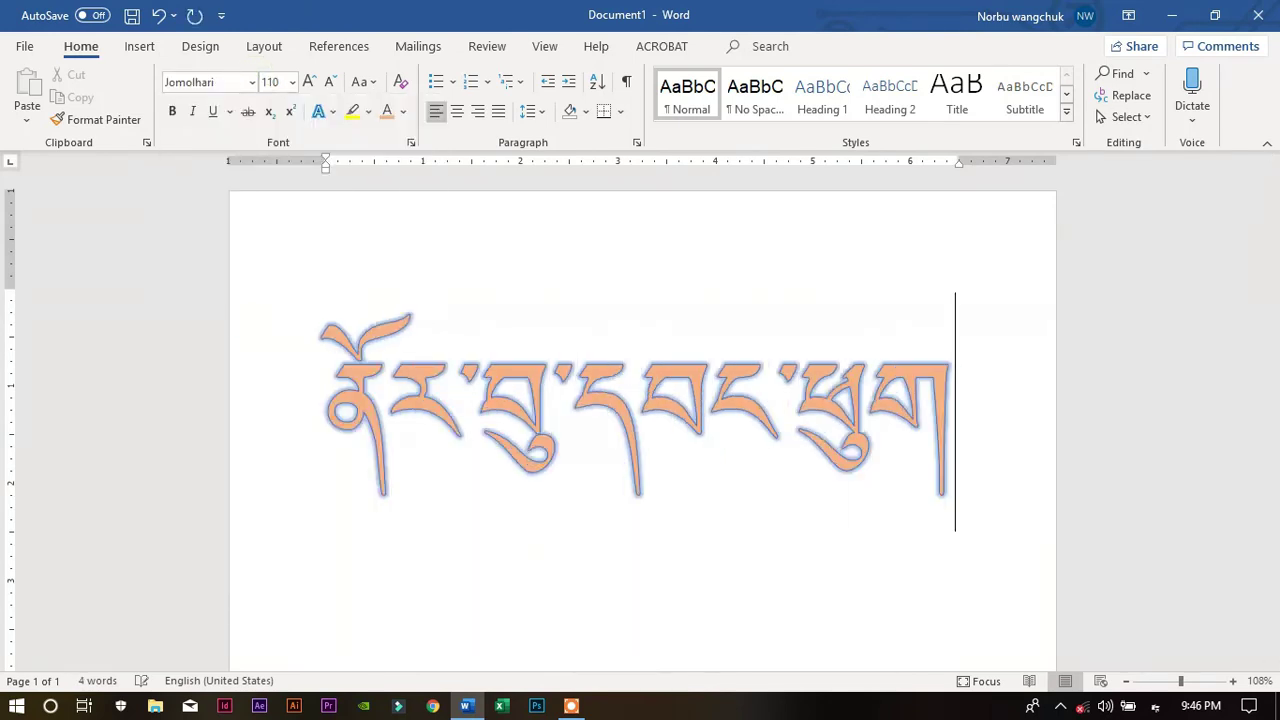
text(ྱུག)
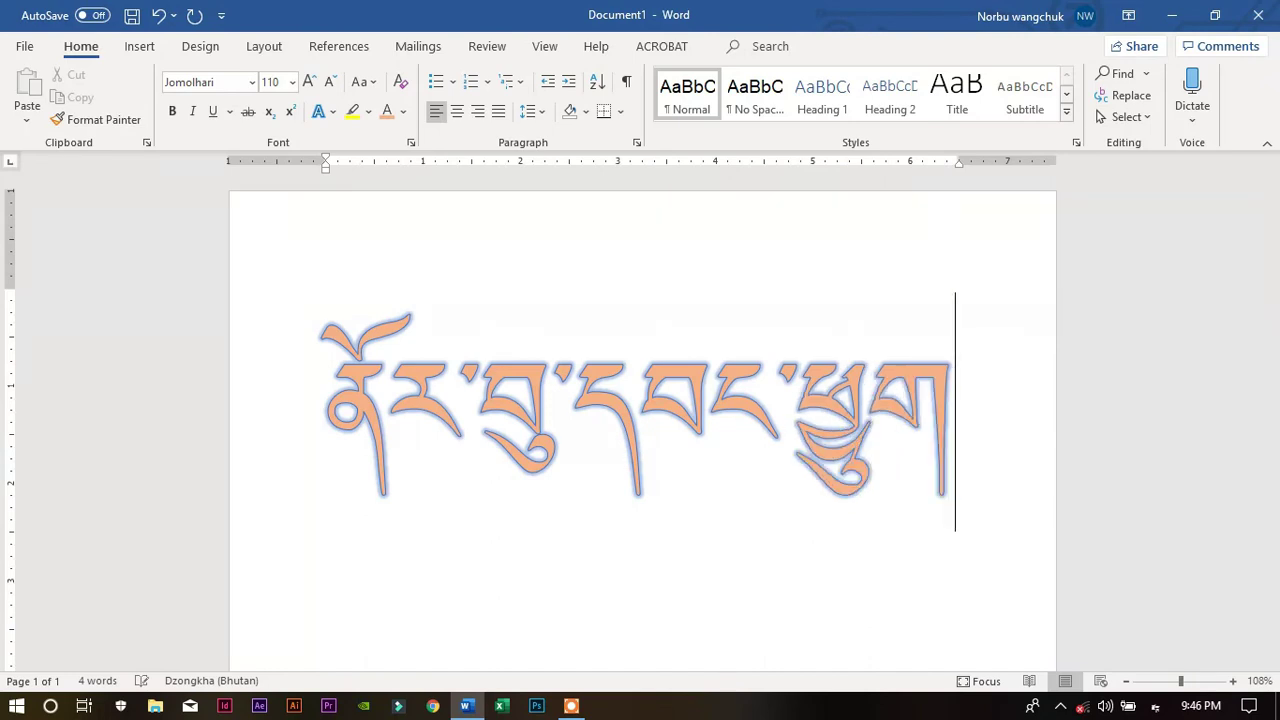
Select the Tibetan text and try lowercase and uppercase Change Case on it
key(ctrl+a)
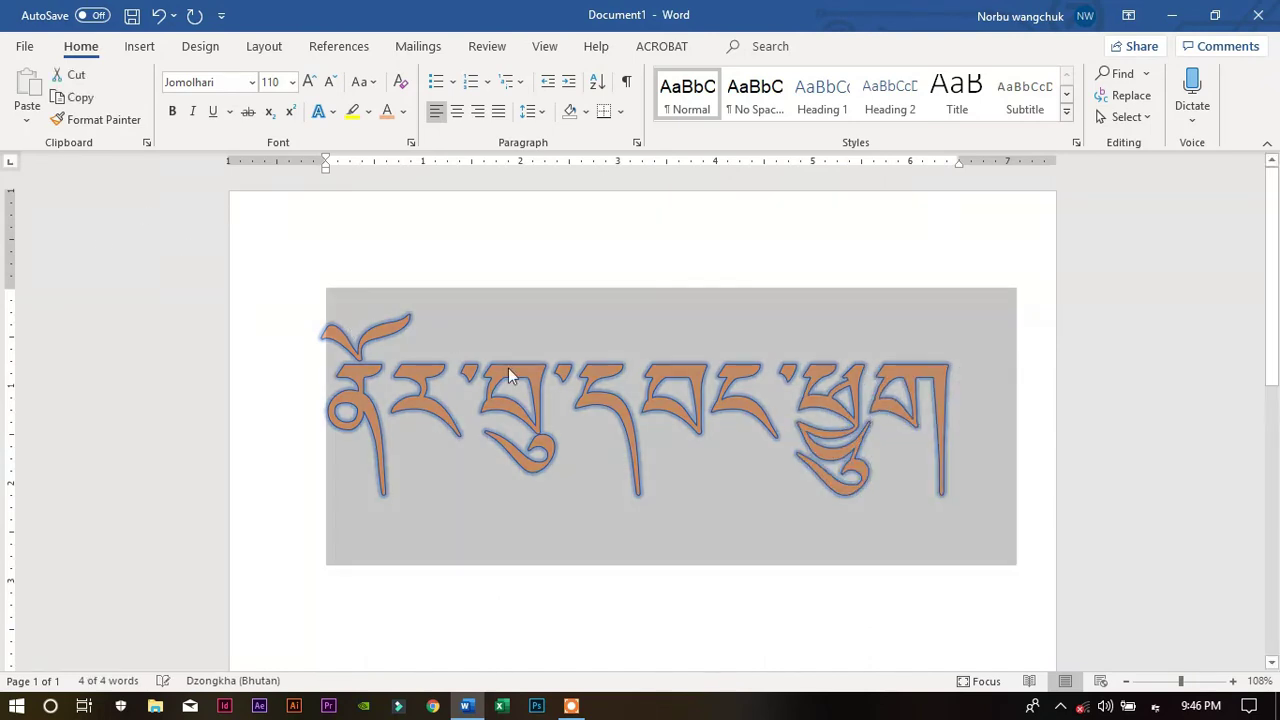
click(364, 81)
click(391, 131)
click(366, 81)
click(400, 160)
click(376, 85)
click(438, 321)
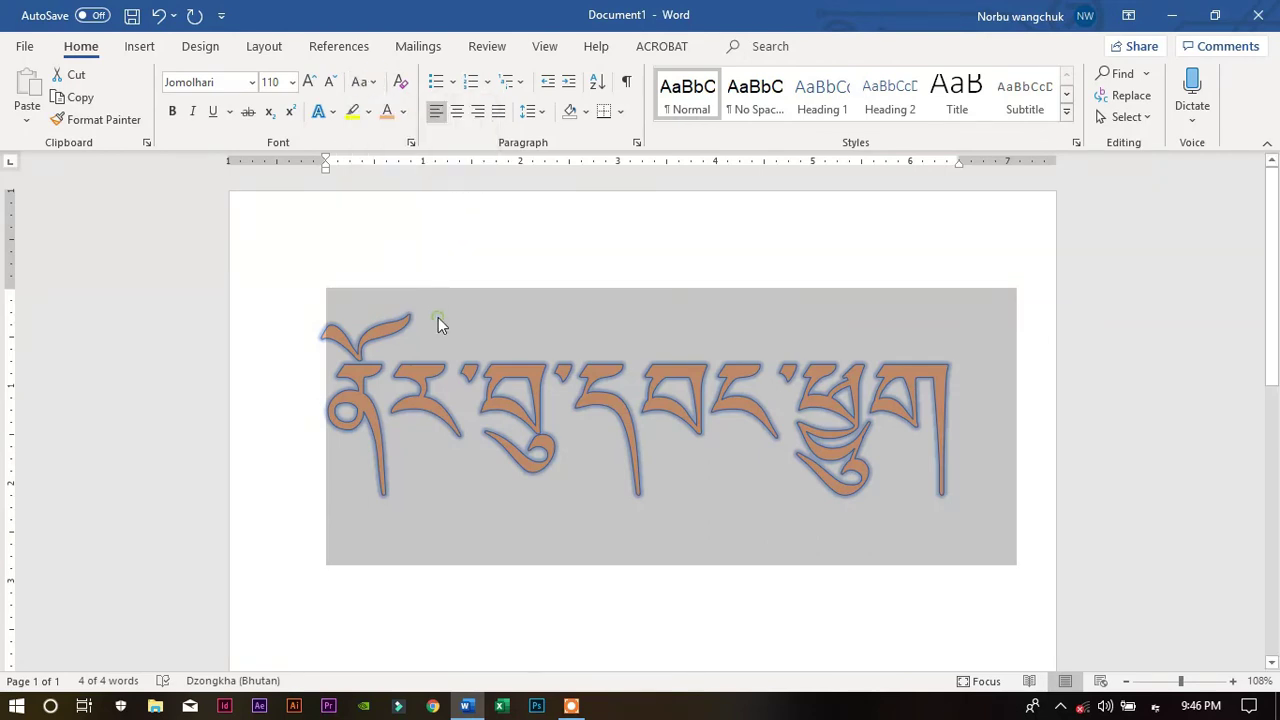